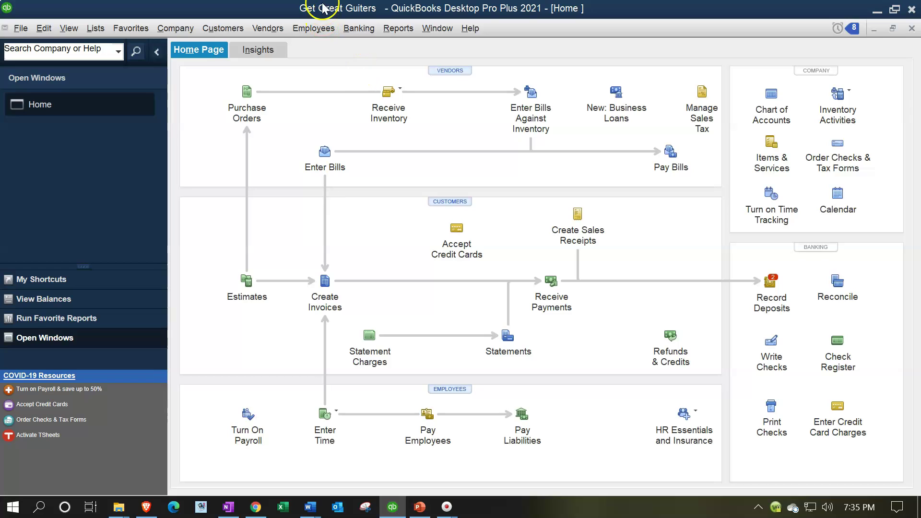
left_click(82, 89)
left_click(69, 30)
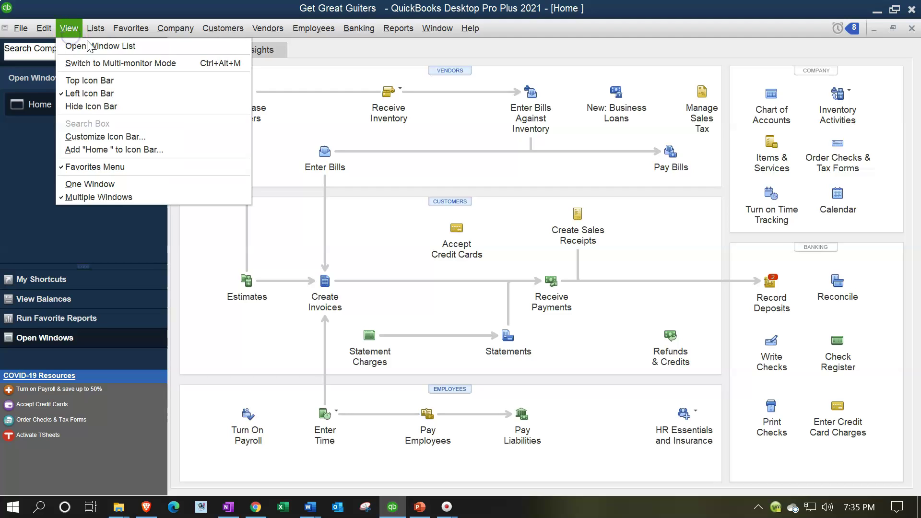
left_click(113, 49)
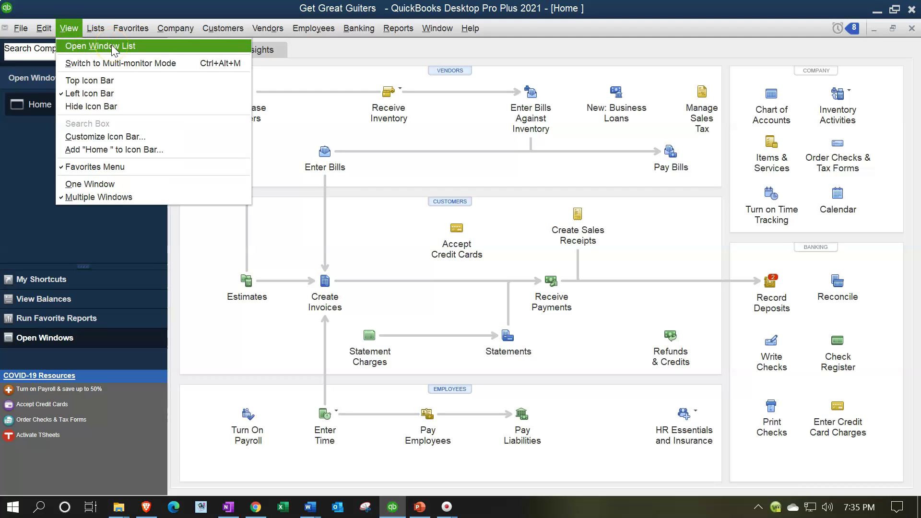
left_click(83, 155)
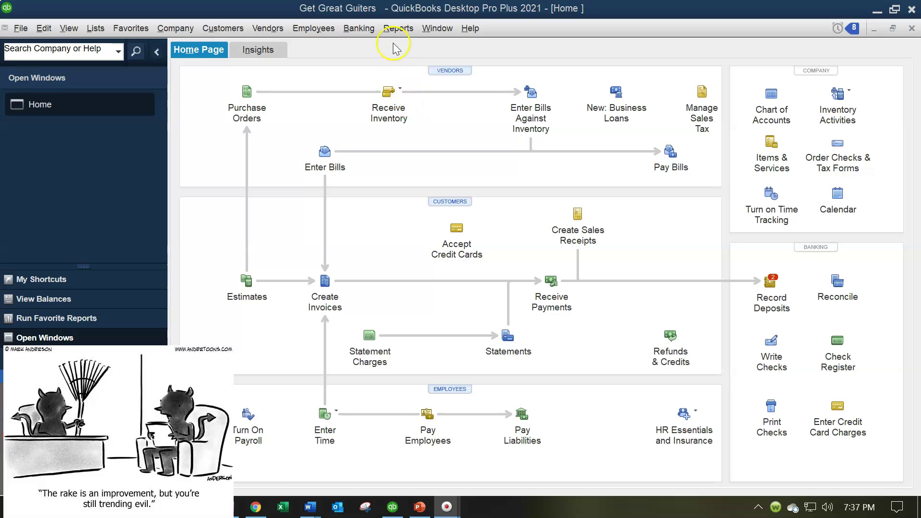
- Open the Report Center and maximize its window
left_click(398, 29)
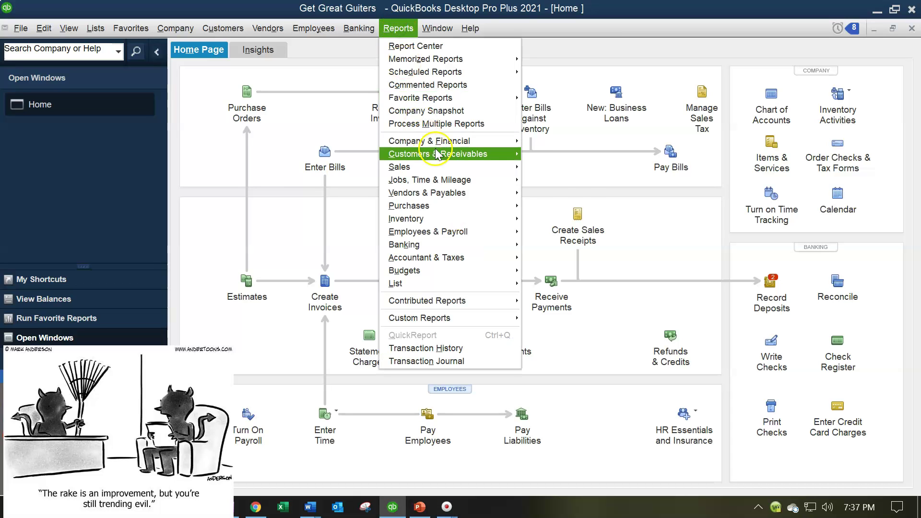
mouse_move(431, 140)
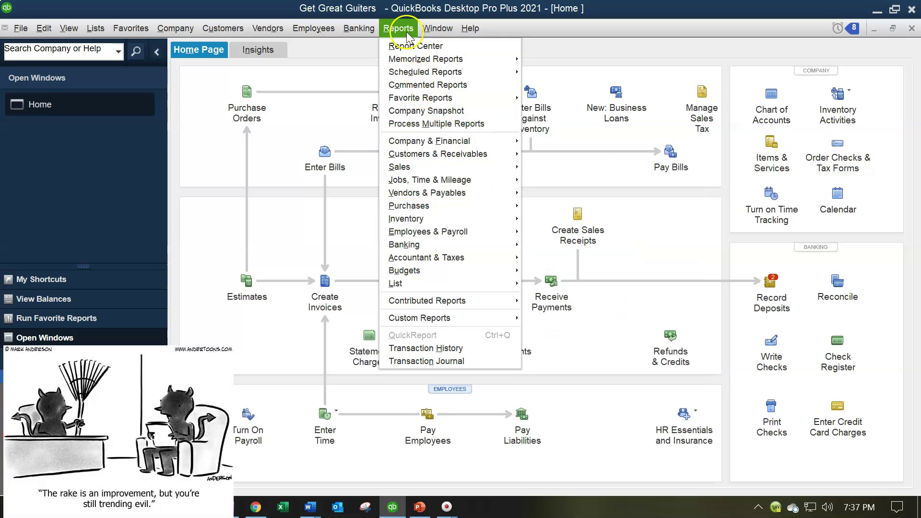
left_click(411, 47)
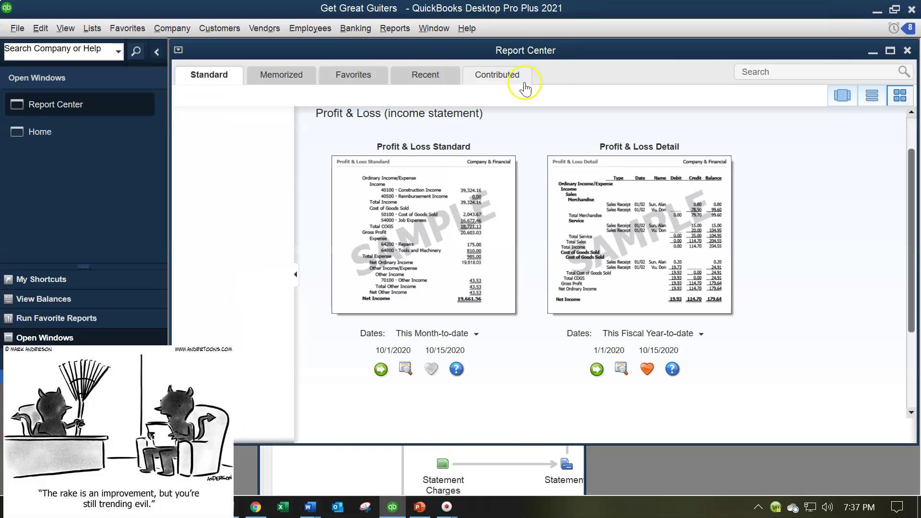
left_click(890, 51)
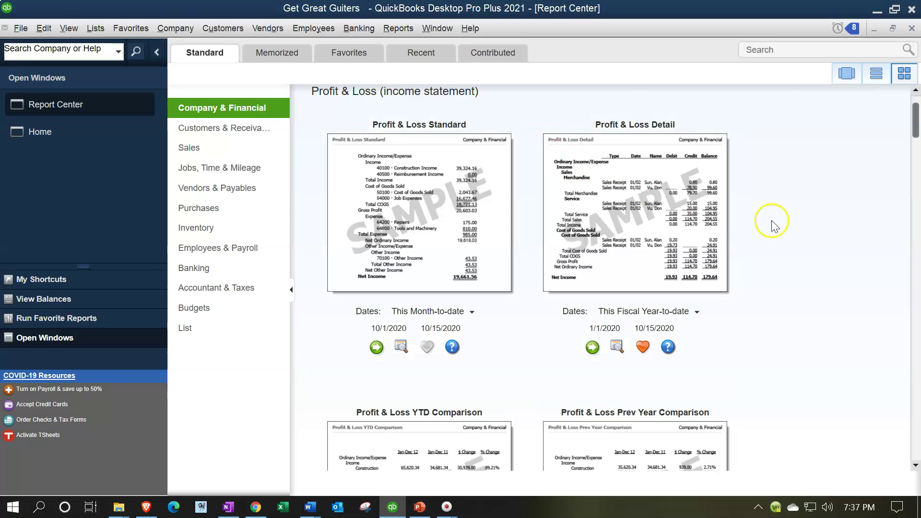
- Browse the sample Company & Financial reports from Profit & Loss through Balance Sheet to the Cash Flow section
scroll(809, 230, "down", 3)
scroll(809, 230, "down", 12)
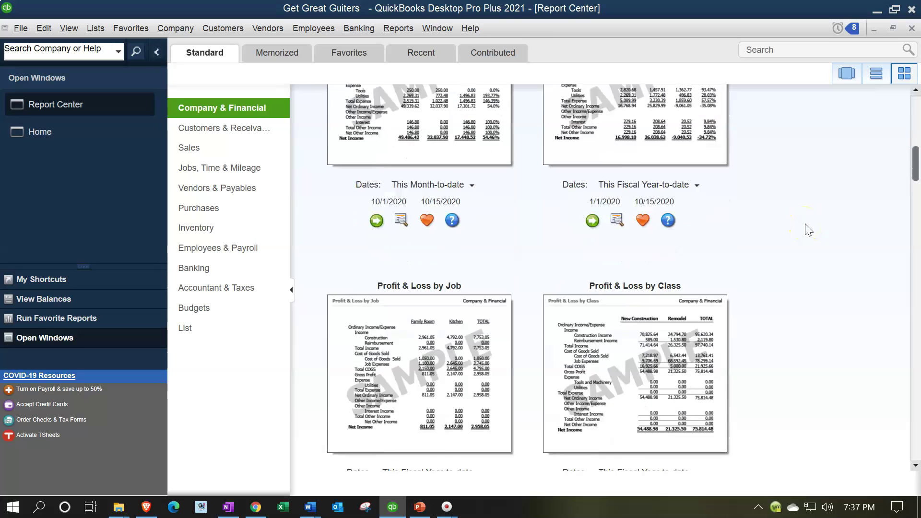
scroll(809, 229, "down", 9)
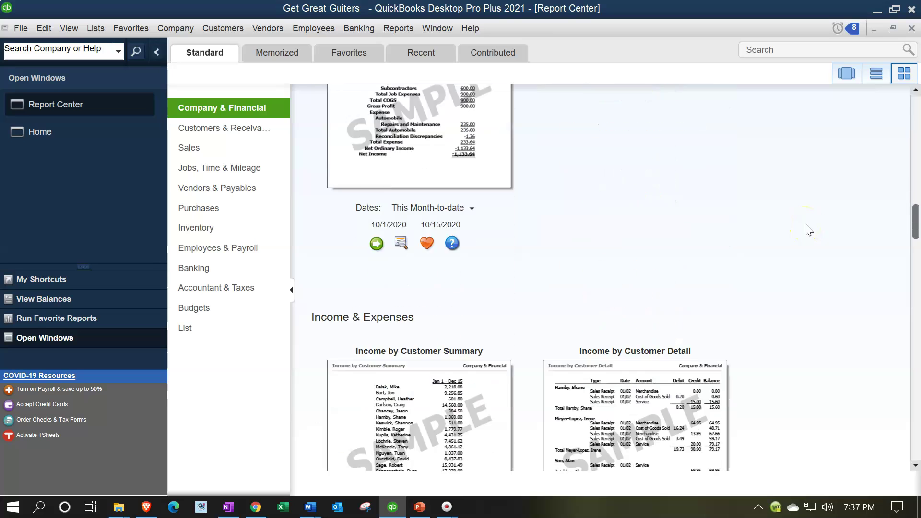
scroll(811, 229, "up", 10)
scroll(811, 230, "down", 10)
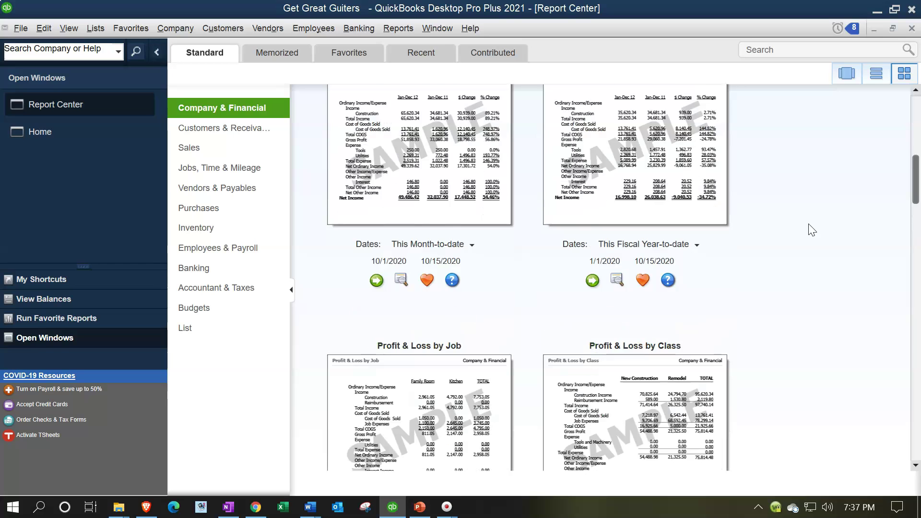
scroll(811, 231, "down", 10)
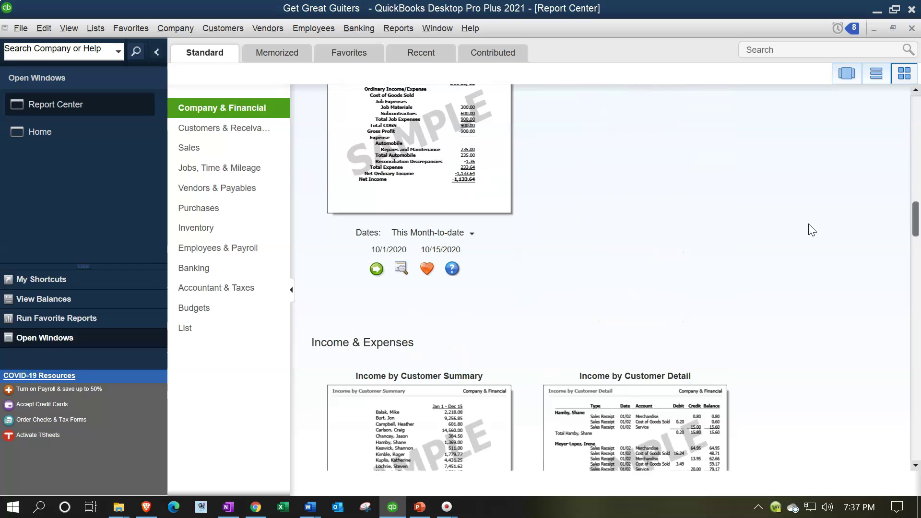
scroll(812, 230, "down", 10)
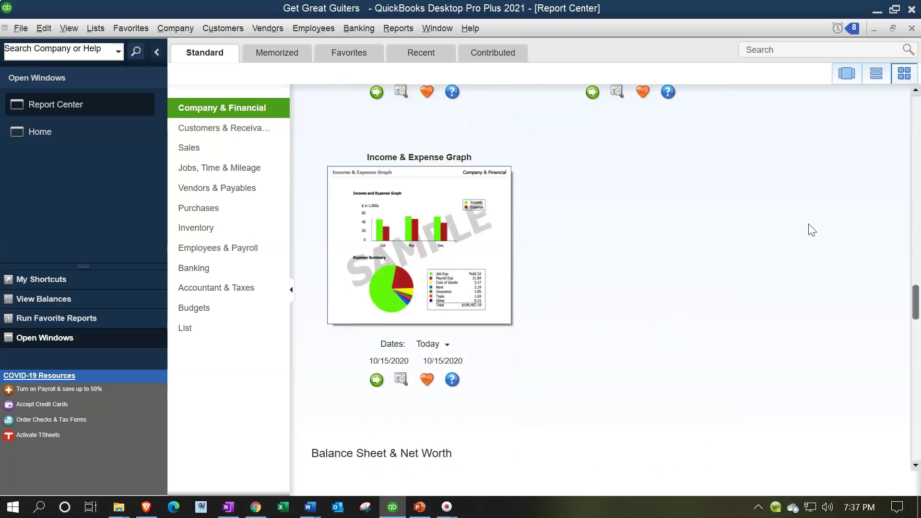
left_click(458, 285)
scroll(733, 268, "down", 10)
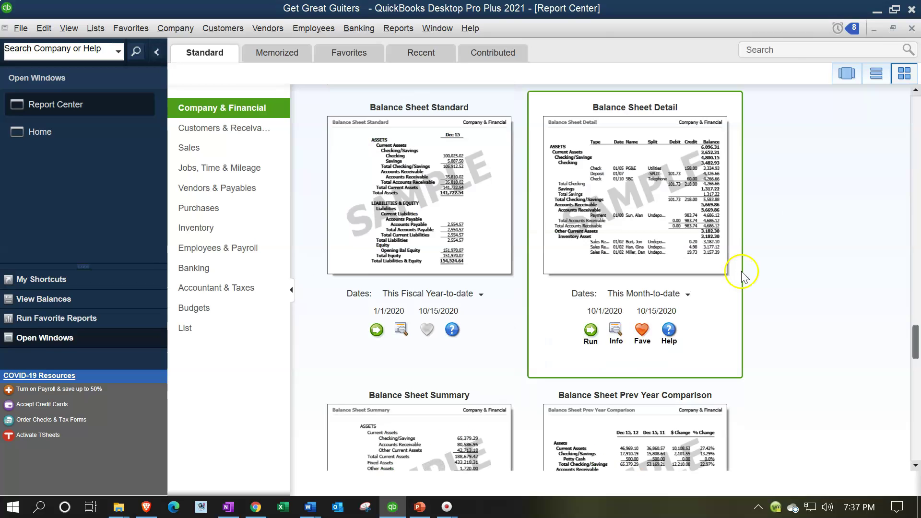
scroll(744, 276, "down", 7)
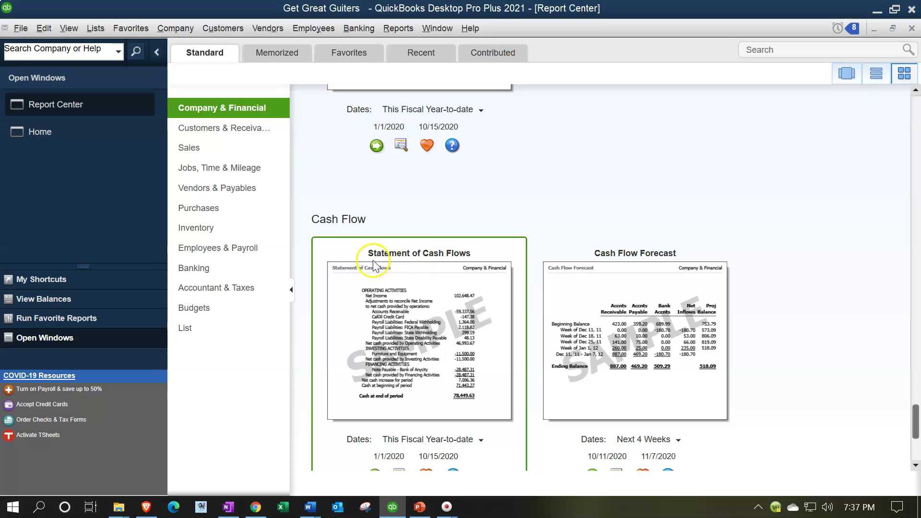
scroll(389, 262, "down", 1)
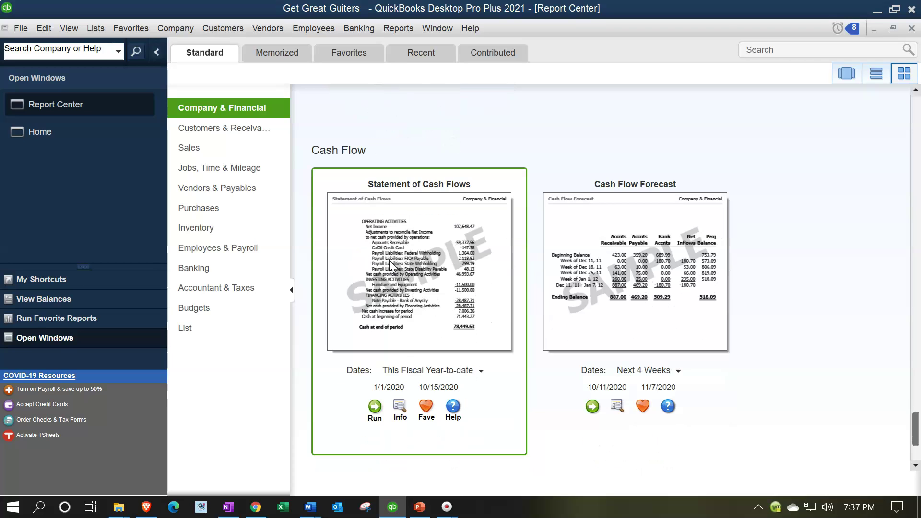
- Run the Statement of Cash Flows report for the period 01/01/2021 to 12/31/2021
left_click(378, 408)
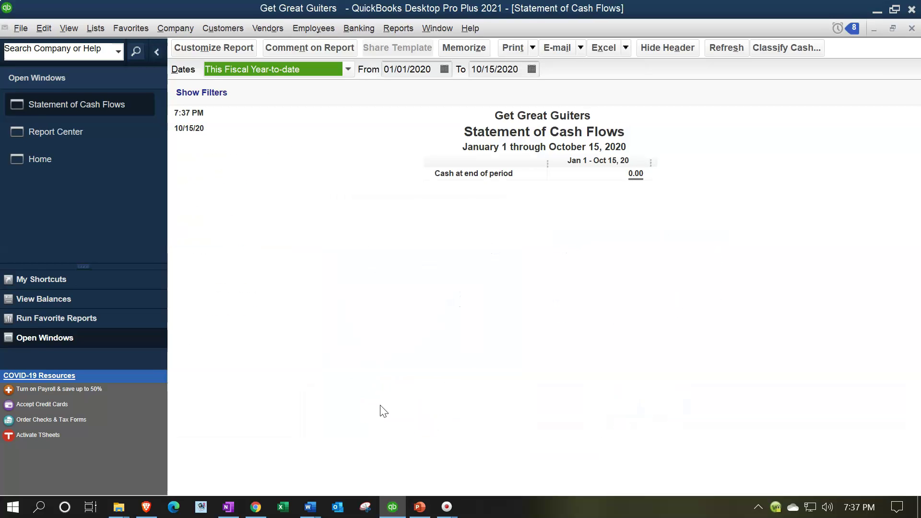
key("Tab")
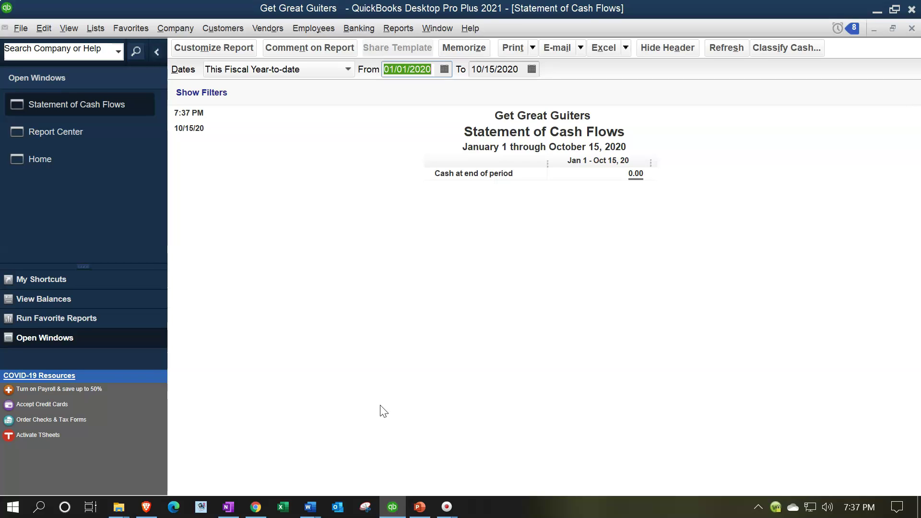
type("01/01/21")
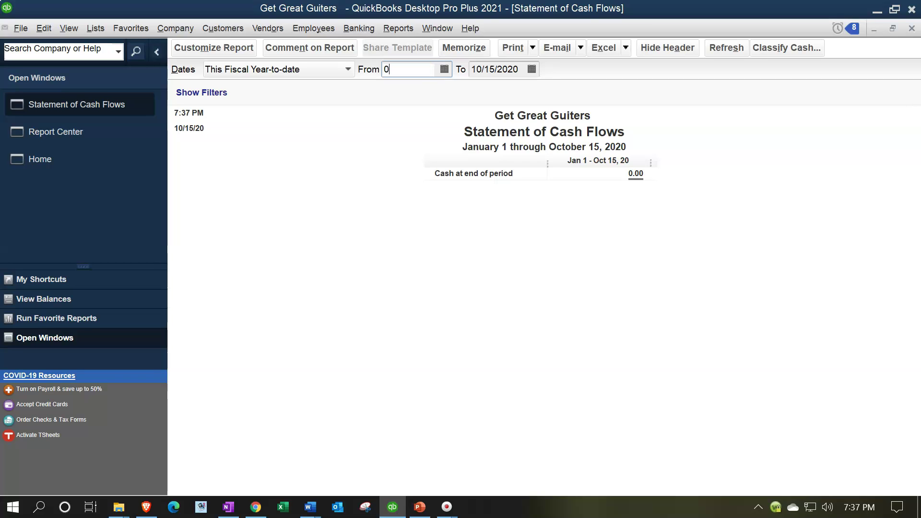
key("Tab")
type("12/31/2021")
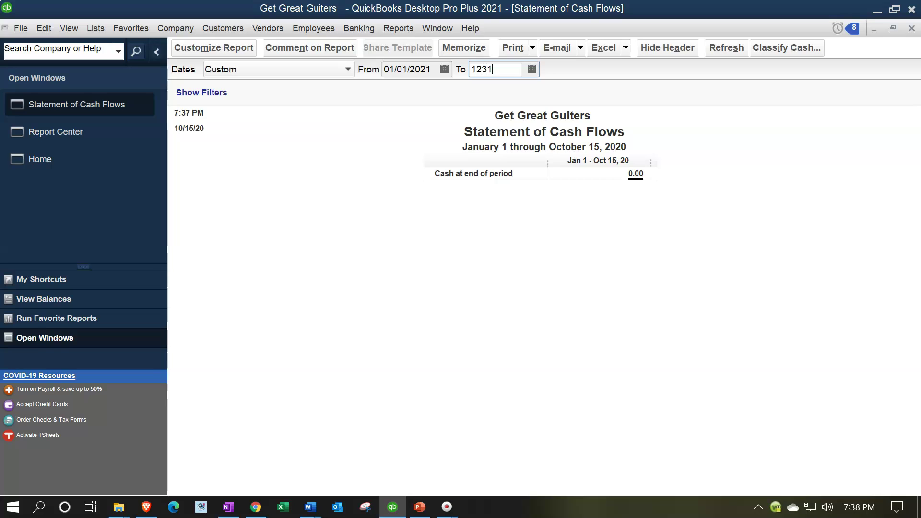
key("Tab")
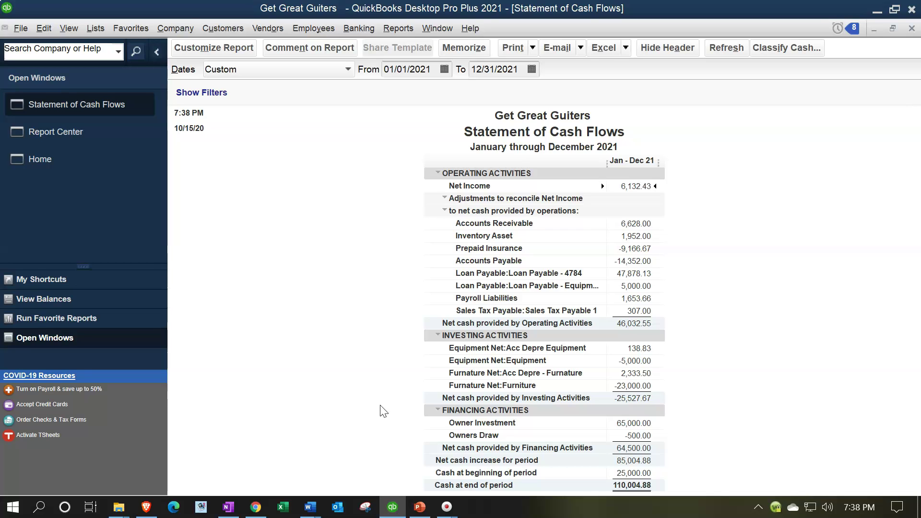
- Run the Profit & Loss Standard report for the period 01/01/2021 to 12/31/2021
left_click(389, 36)
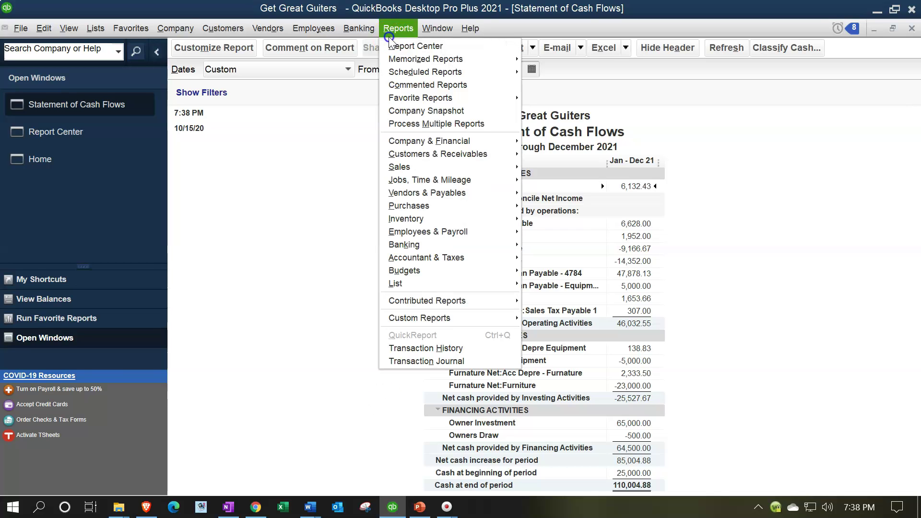
mouse_move(432, 142)
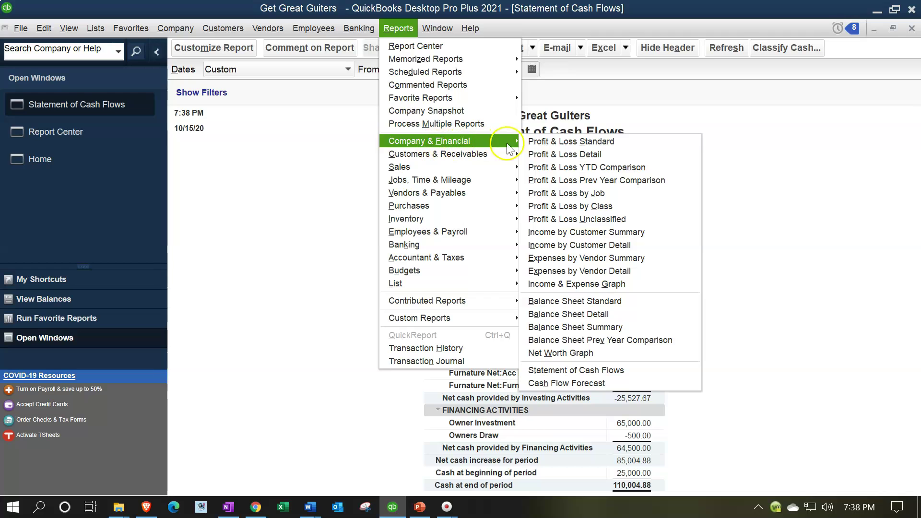
left_click(556, 142)
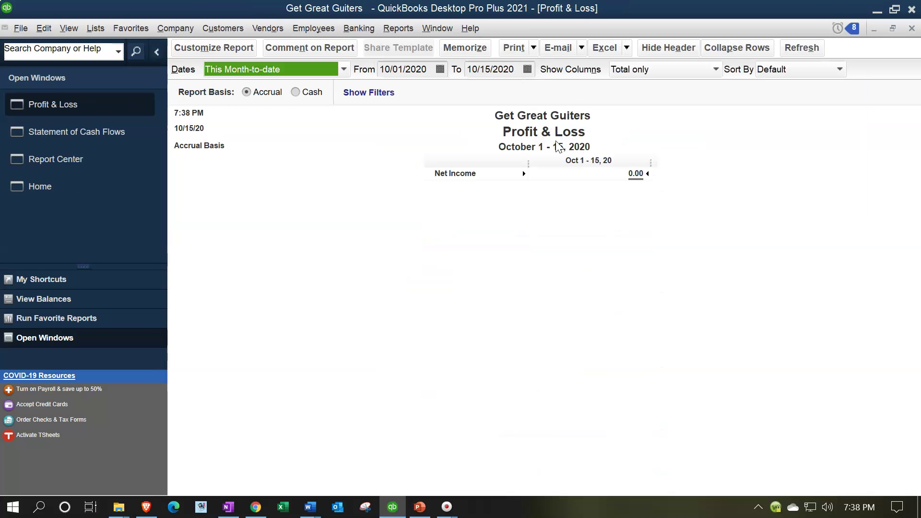
key("Tab")
type("010121")
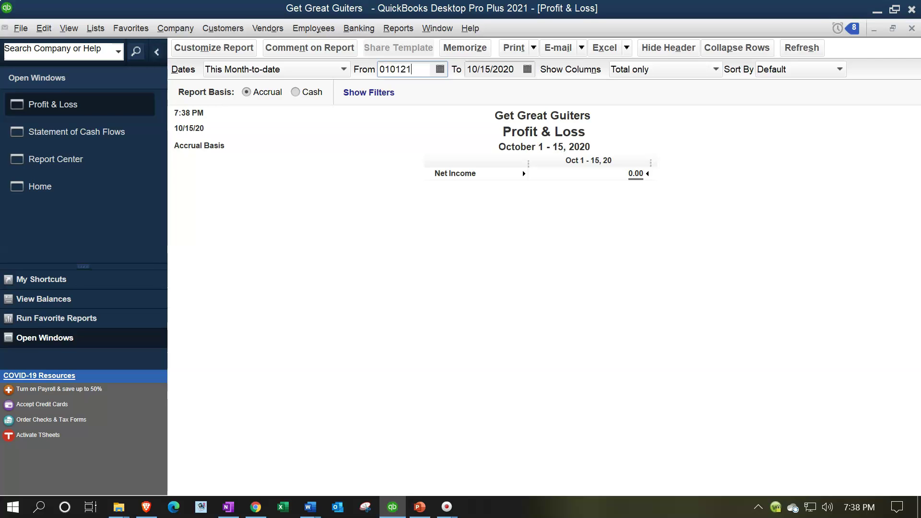
key("Tab")
type("123121")
key("Tab")
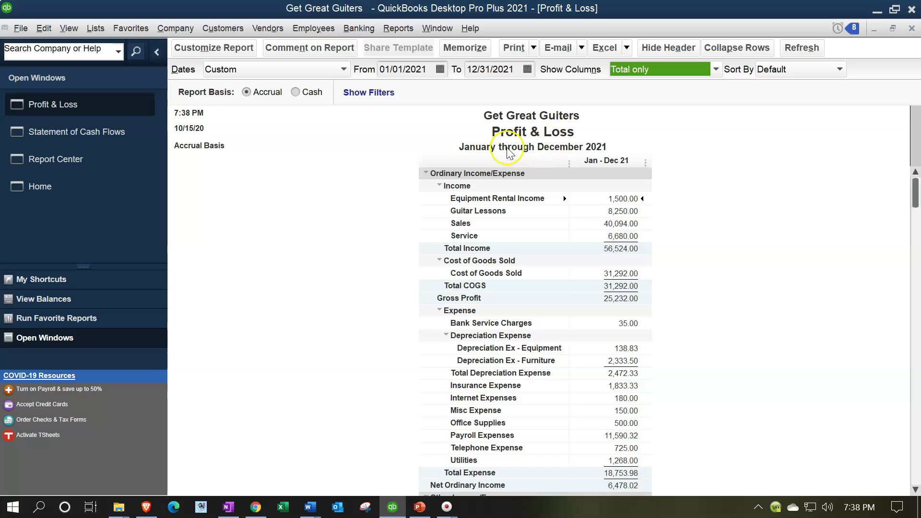
- Run the Balance Sheet Standard report as of 12/31/2021
left_click(410, 34)
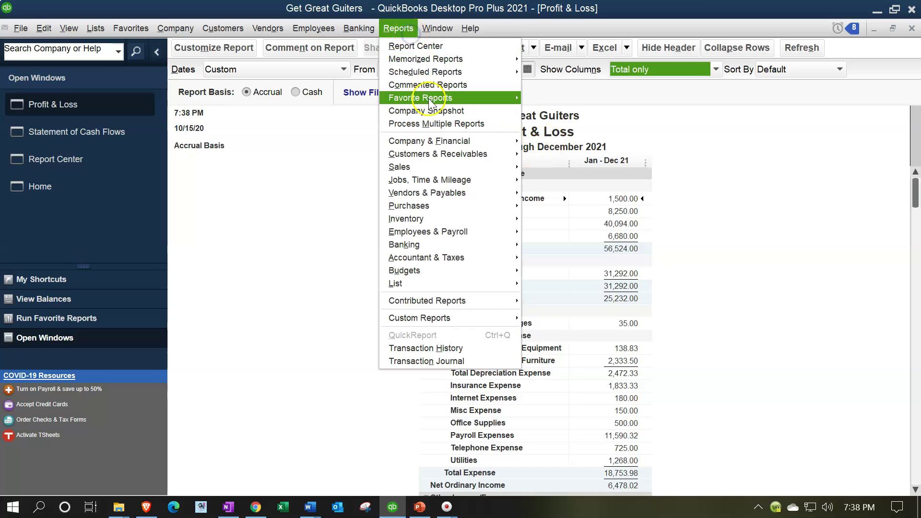
mouse_move(458, 141)
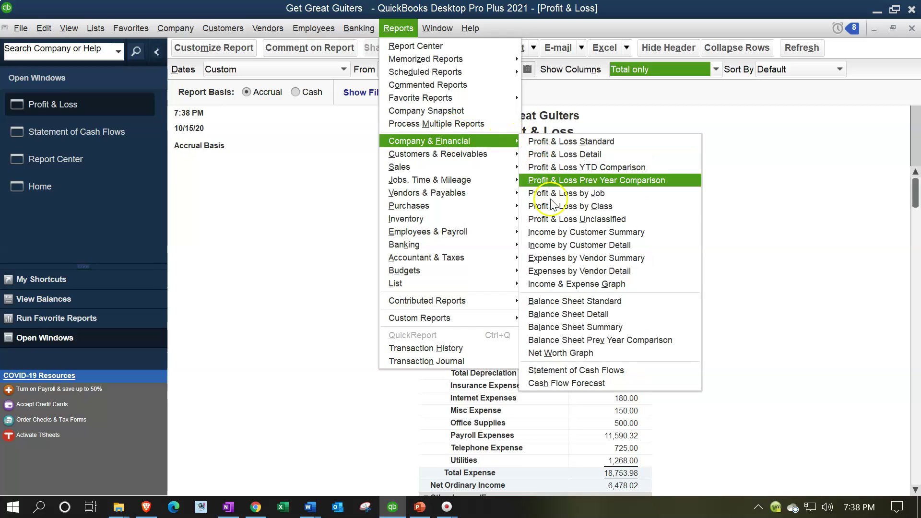
left_click(613, 302)
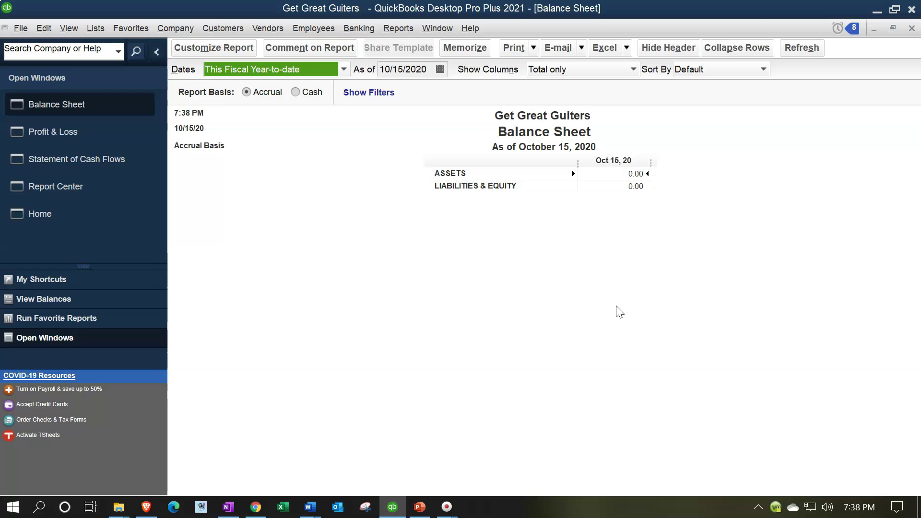
type("121")
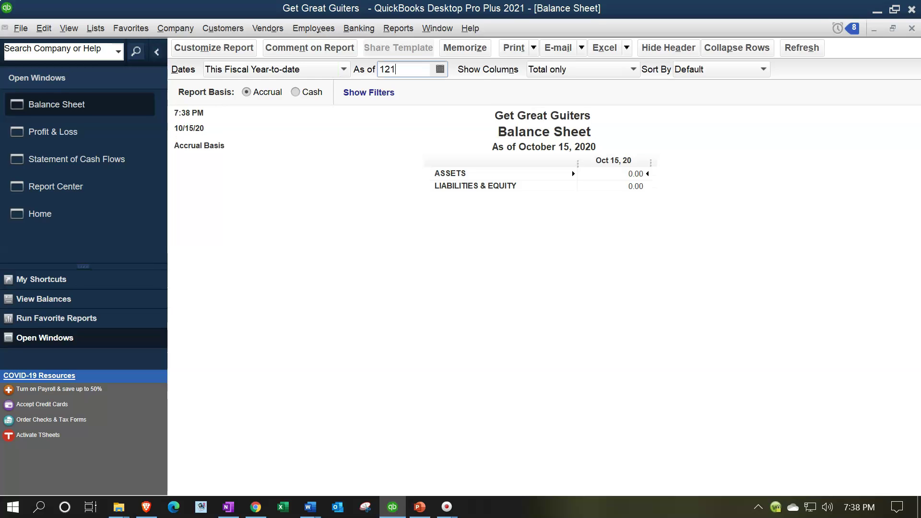
type("3121")
key("Tab")
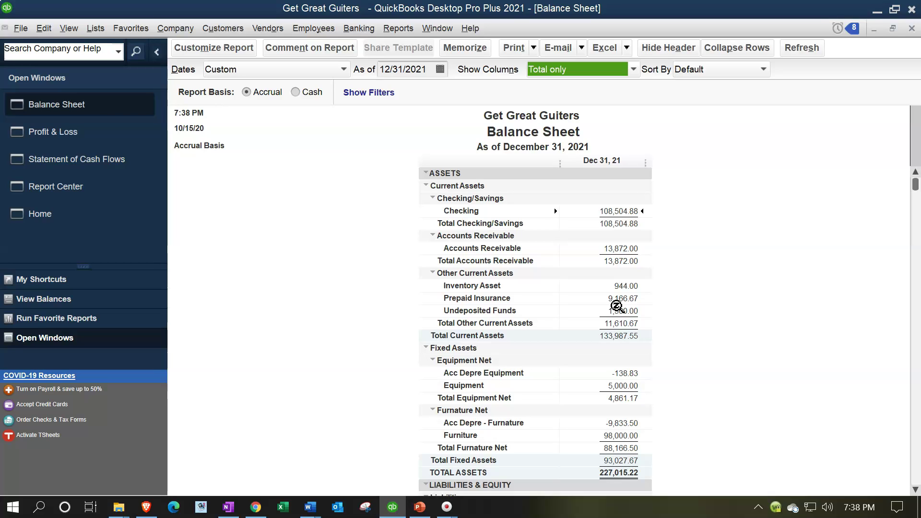
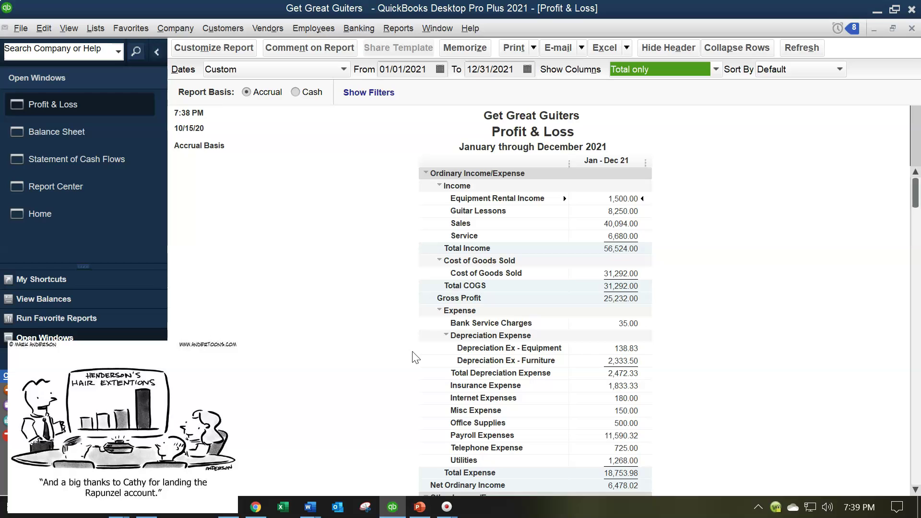
- Review the Profit & Loss report down to net income, and return to the home page to look at Create Invoices
scroll(415, 357, "down", 3)
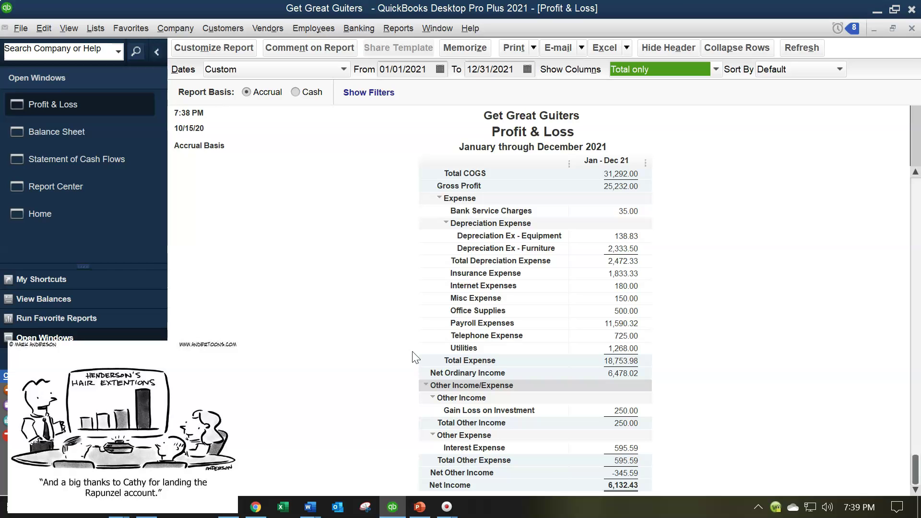
scroll(416, 357, "up", 3)
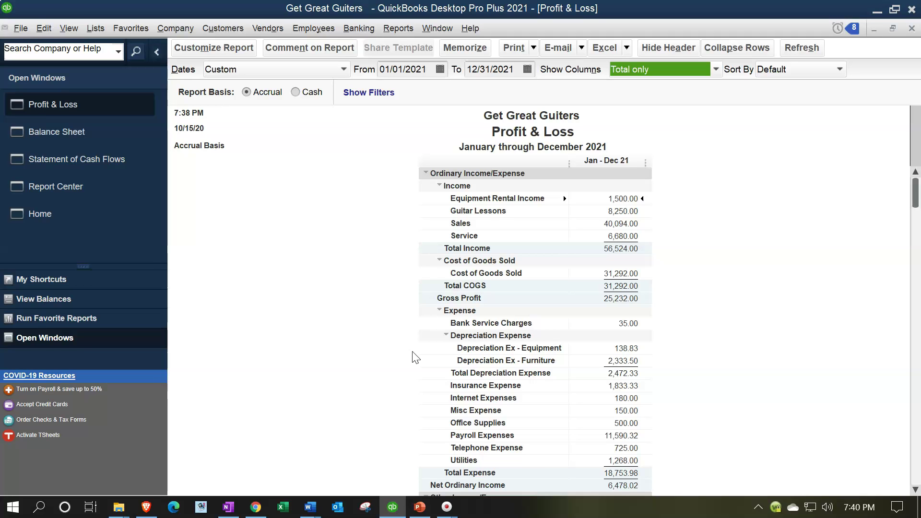
left_click(79, 222)
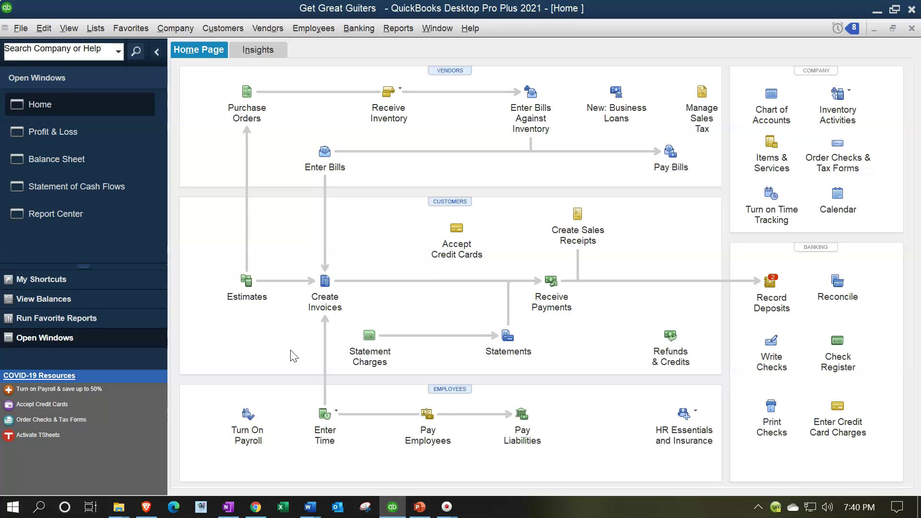
left_click(322, 314)
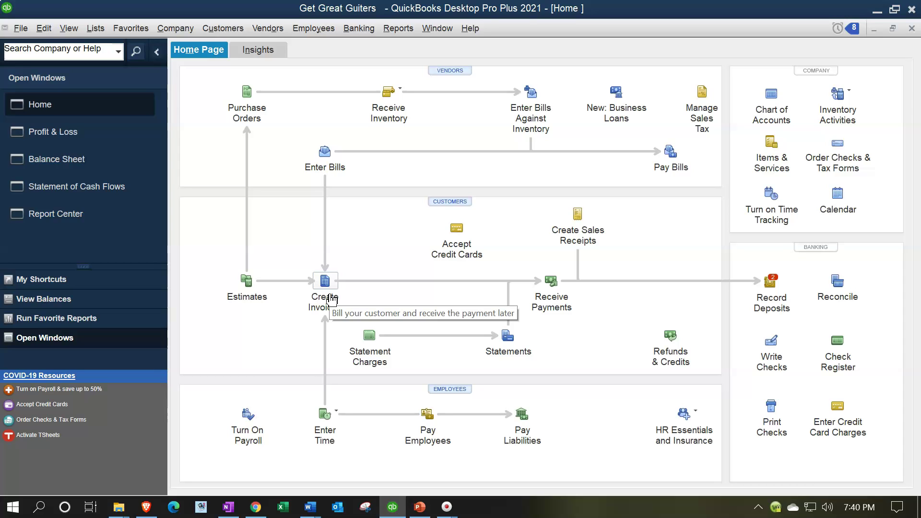
- Return to the Statement of Cash Flows by way of the Profit & Loss, and collapse its operating, investing and financing sections
left_click(550, 311)
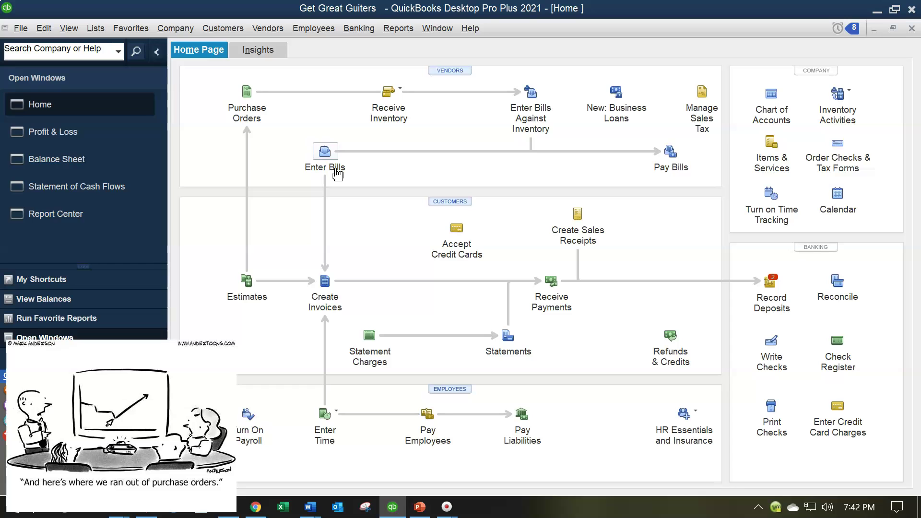
left_click(97, 137)
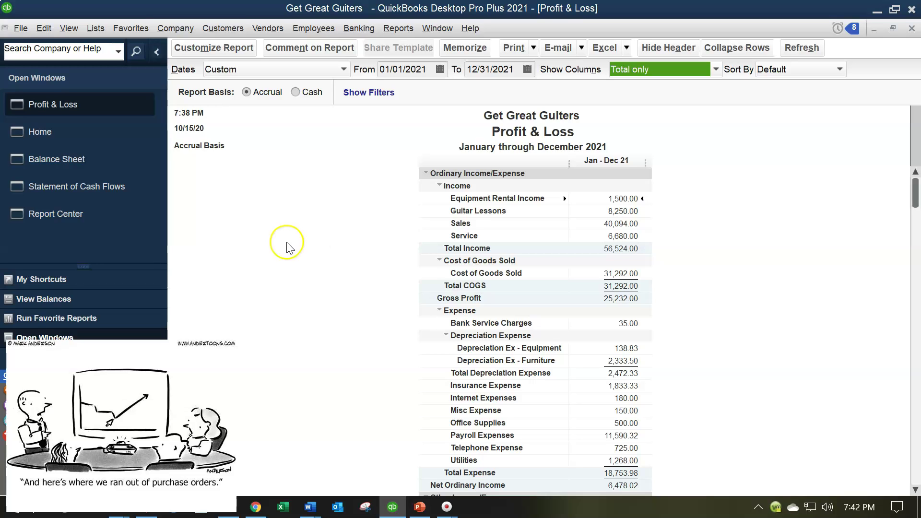
left_click(114, 191)
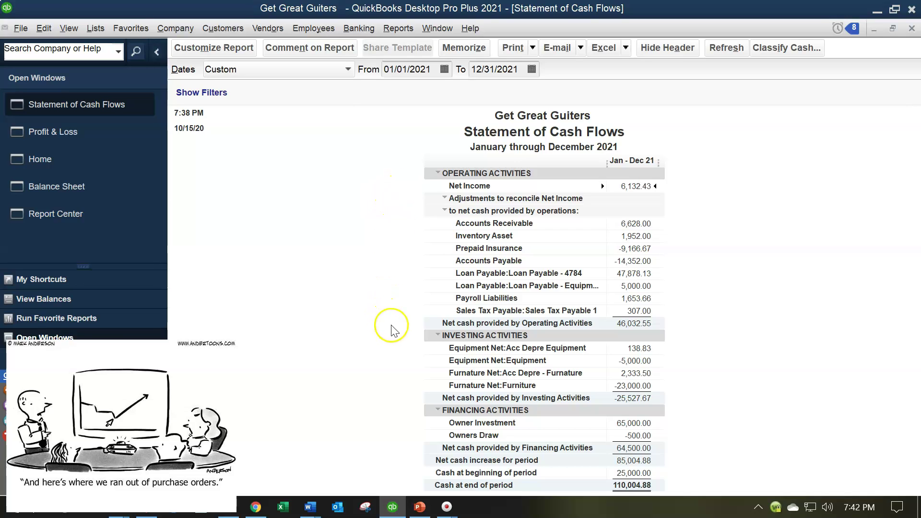
left_click(436, 173)
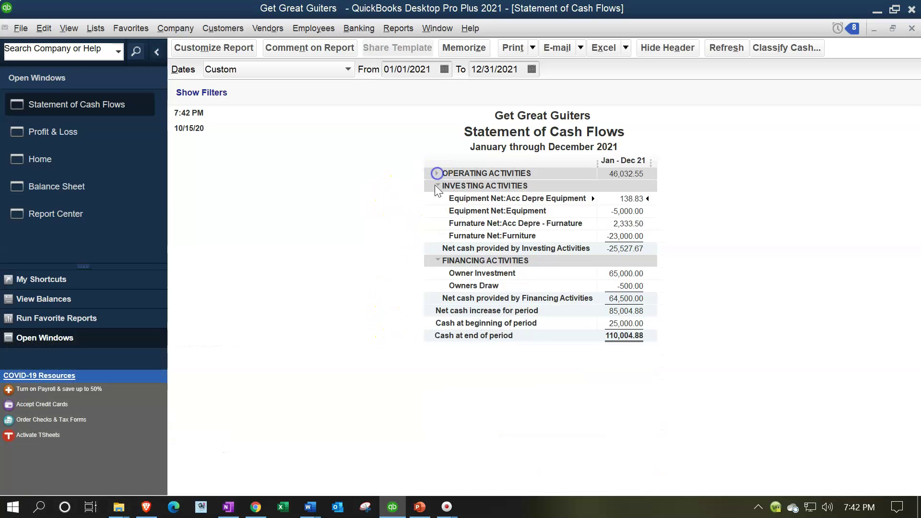
left_click(436, 186)
left_click(436, 199)
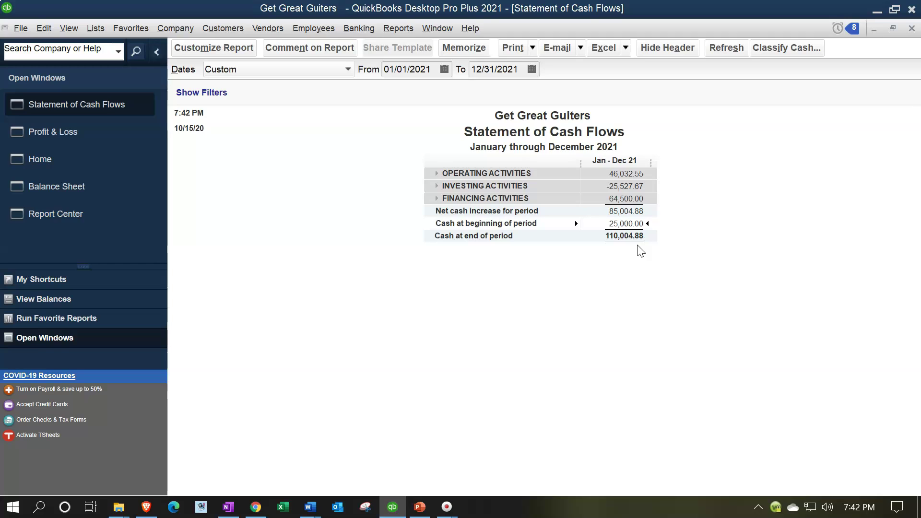
- Add the Balance Sheet's checking balance of 108504.88 and undeposited funds of 1500 in the calculator, and compare the sum with the Statement of Cash Flows
left_click(88, 187)
left_click(630, 211)
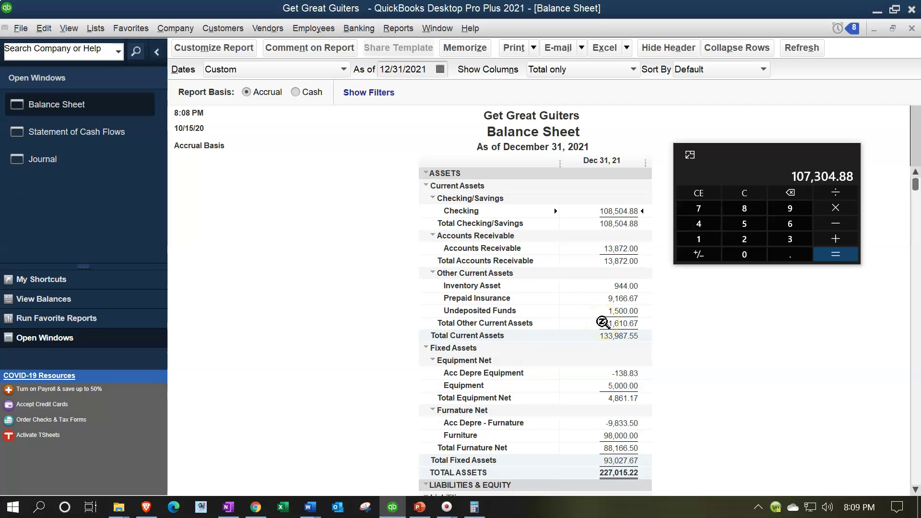
left_click(741, 194)
type("108")
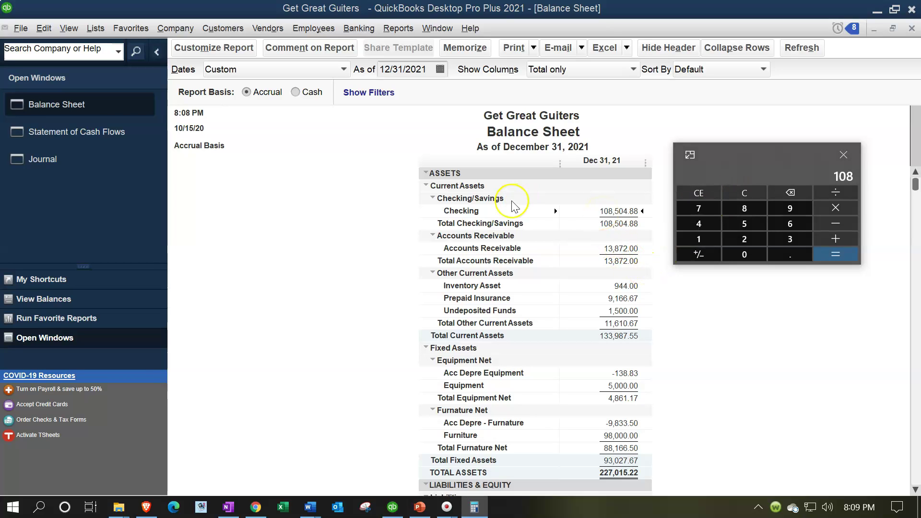
type("504.")
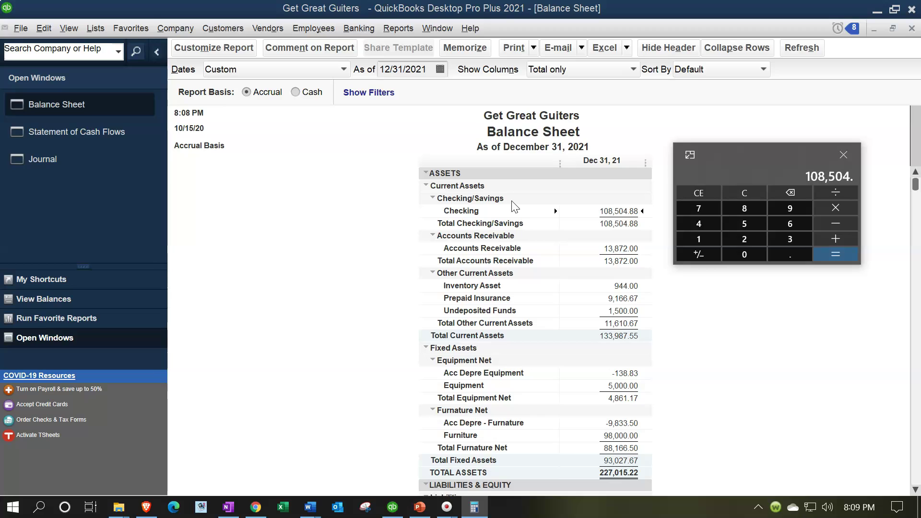
type("88+1500")
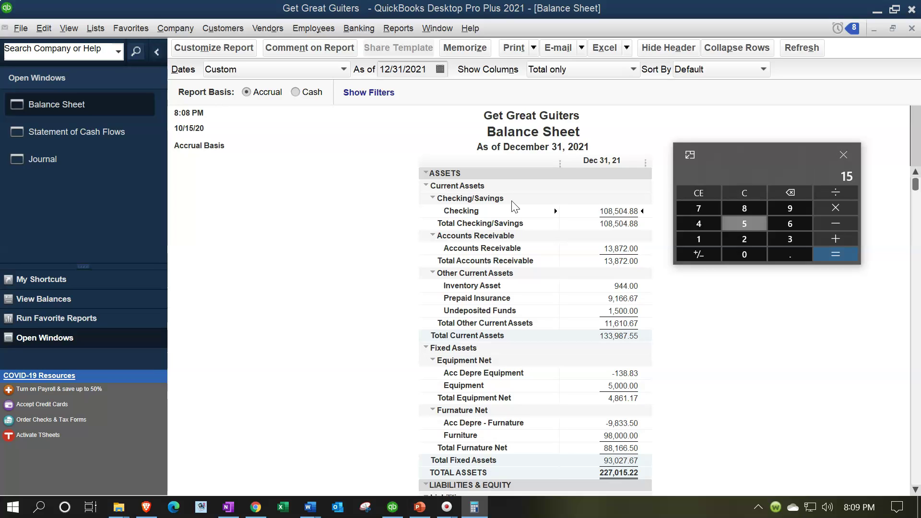
key("Return")
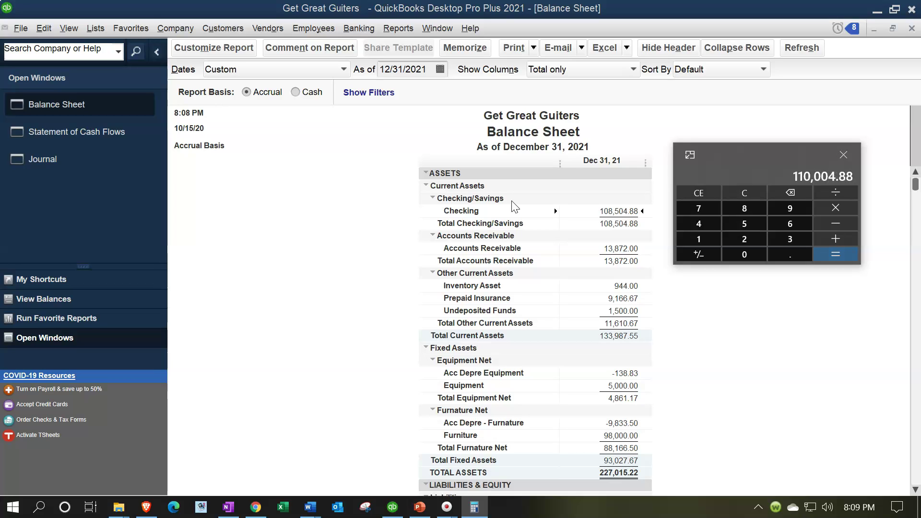
left_click(80, 131)
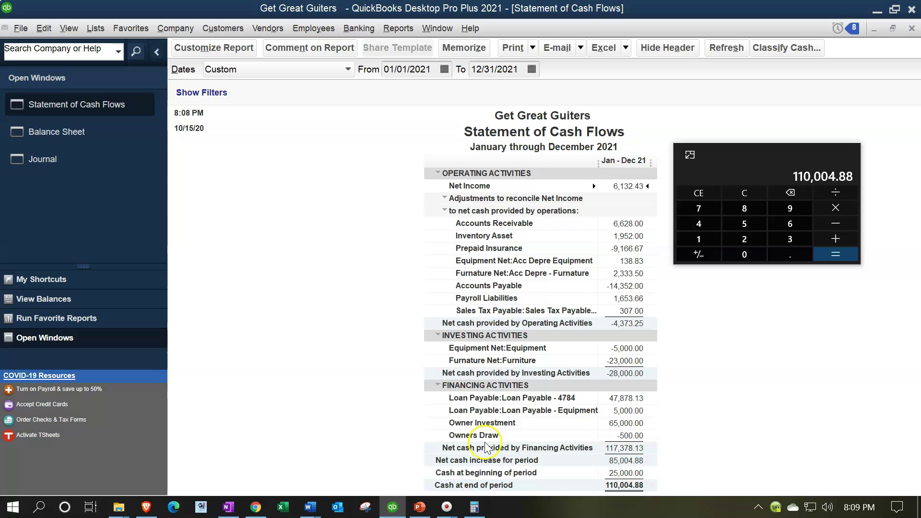
- Review the Balance Sheet down to the equity section's net income and back up to the checking balance
left_click(80, 131)
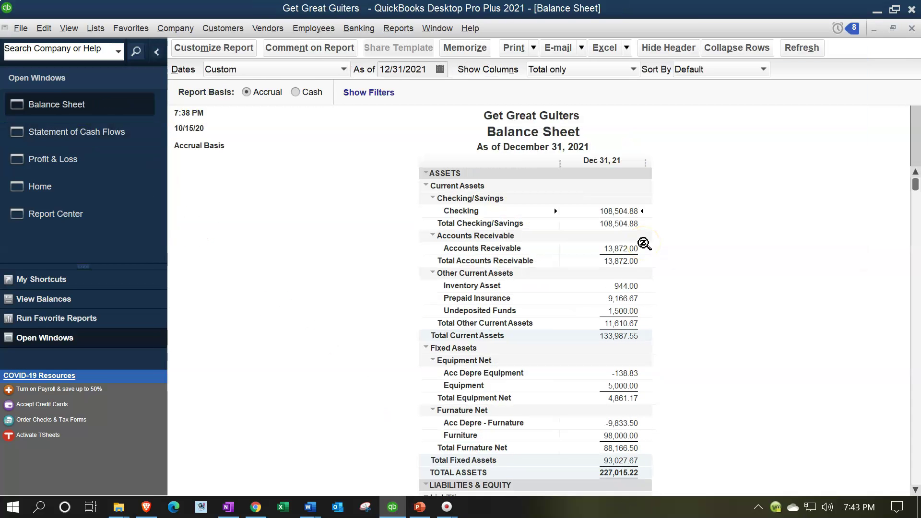
scroll(648, 350, "down", 9)
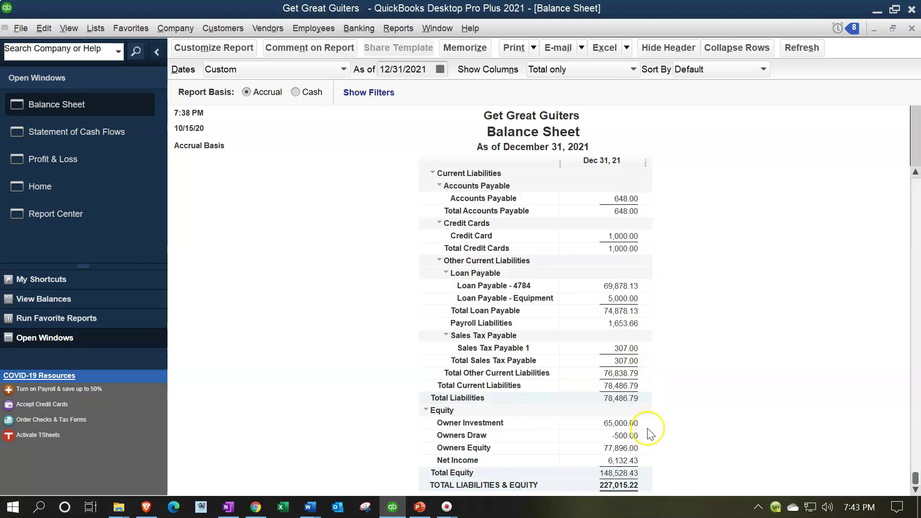
left_click(619, 462)
scroll(653, 454, "up", 10)
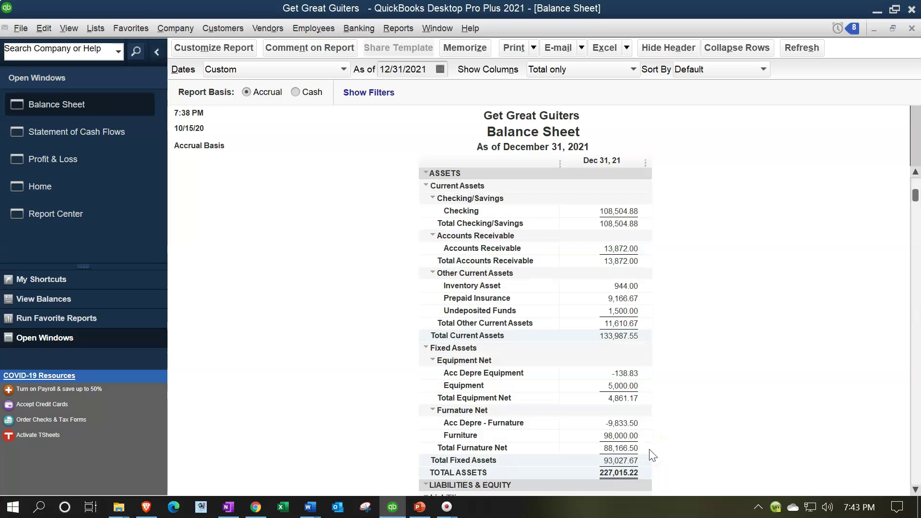
left_click(609, 211)
- Compare the collapsed Statement of Cash Flows with the Profit & Loss report down to net income
left_click(89, 134)
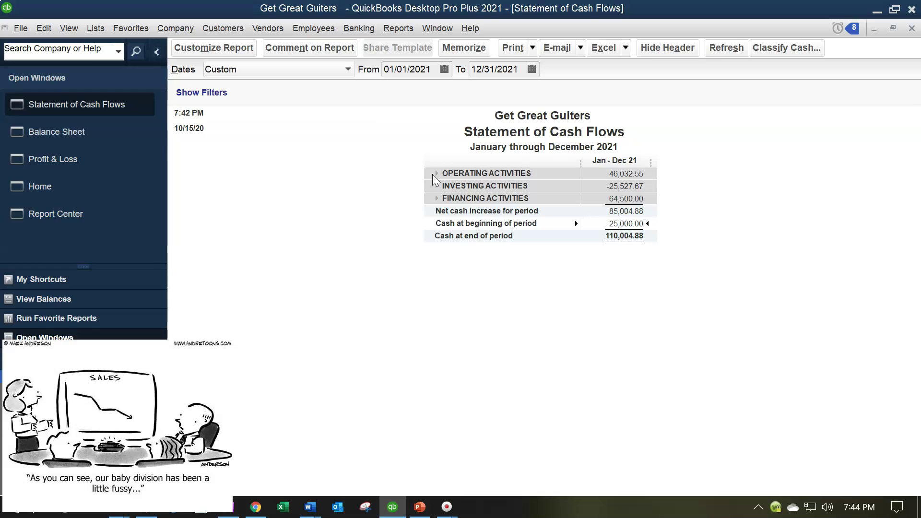
left_click(103, 159)
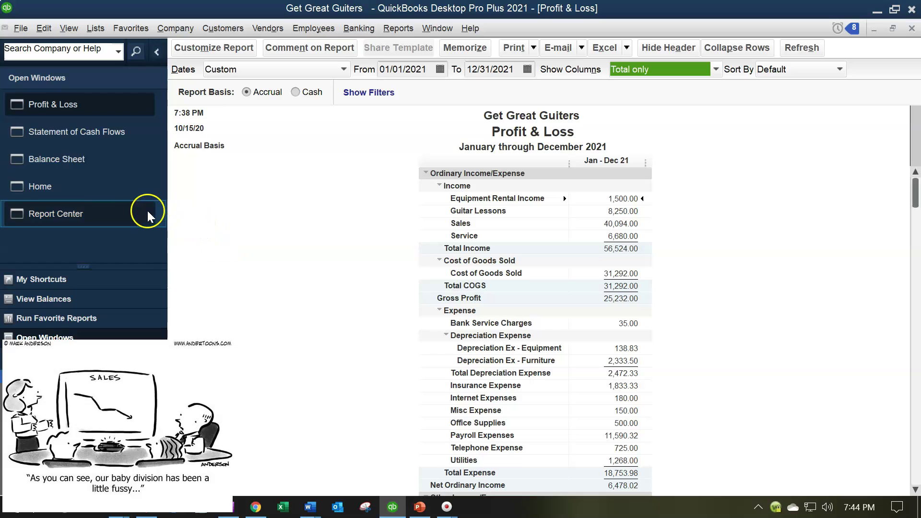
left_click(96, 134)
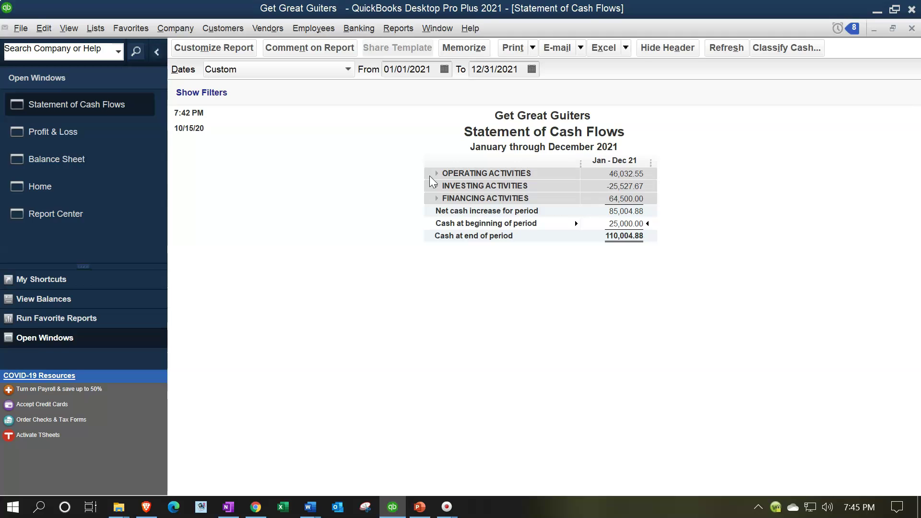
left_click(109, 133)
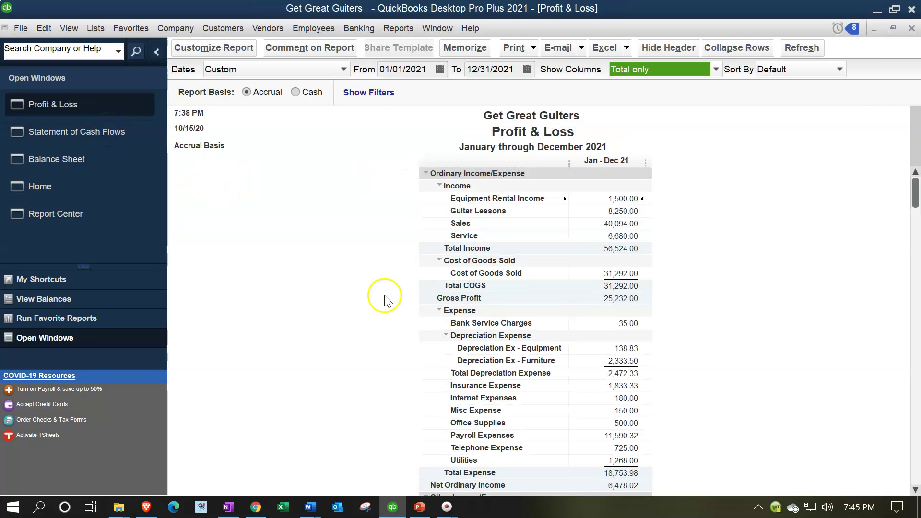
scroll(402, 313, "down", 3)
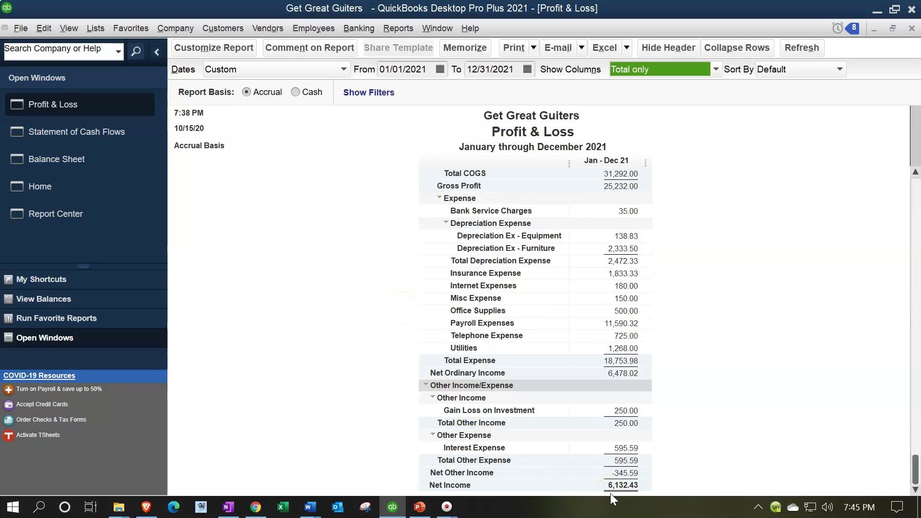
left_click(123, 133)
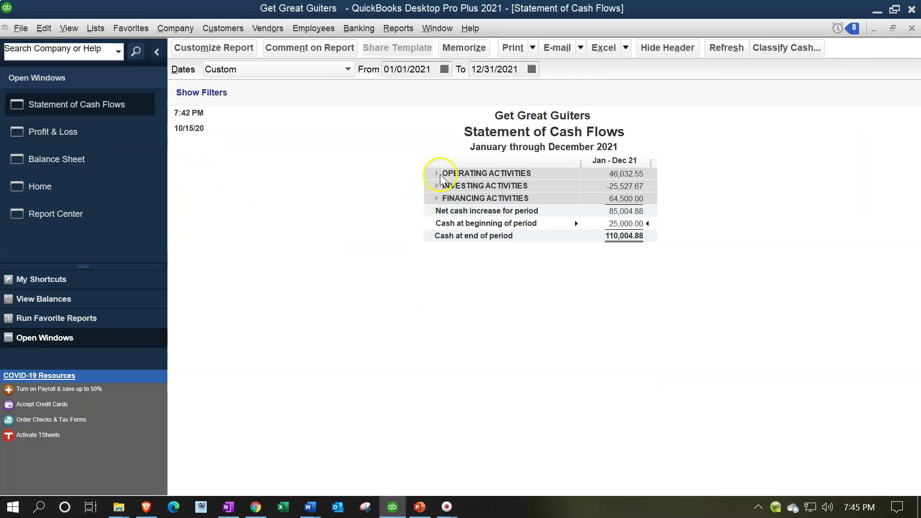
- Expand the operating activities and investing activities sections of the Statement of Cash Flows
left_click(438, 174)
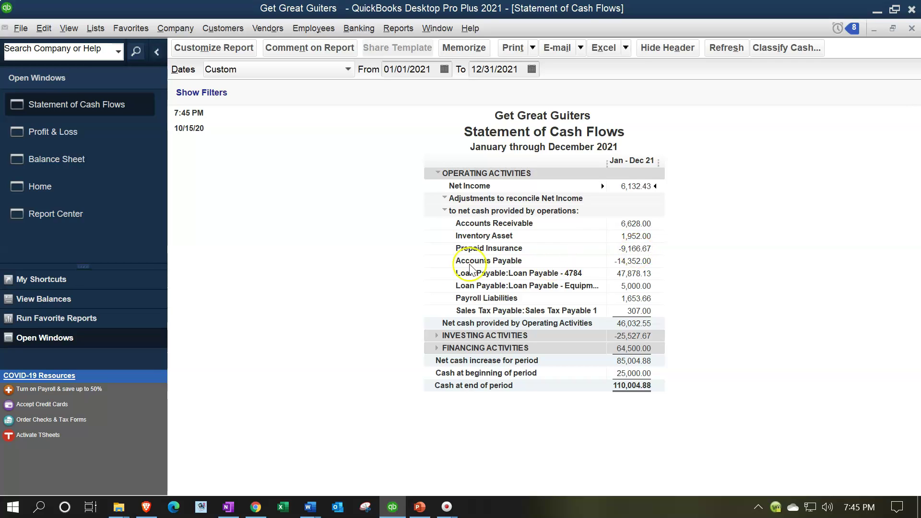
left_click(441, 186)
left_click(447, 193)
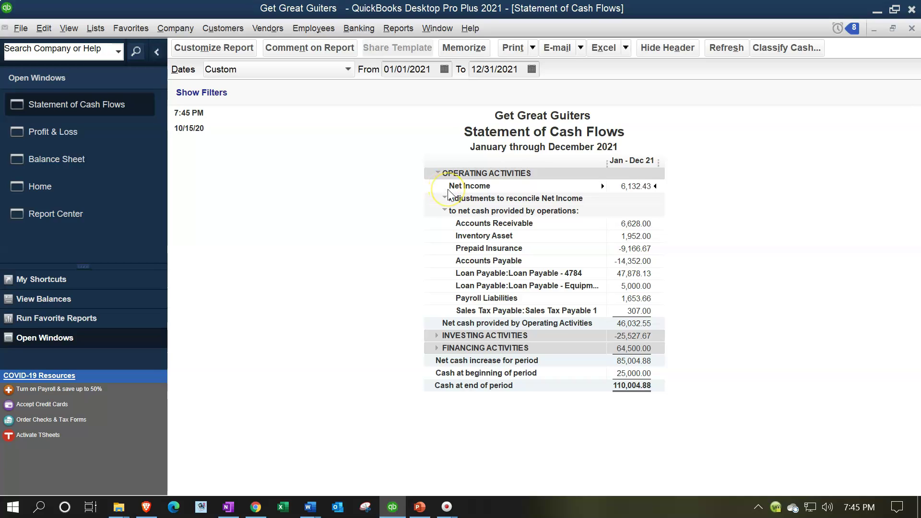
left_click(447, 328)
left_click(449, 339)
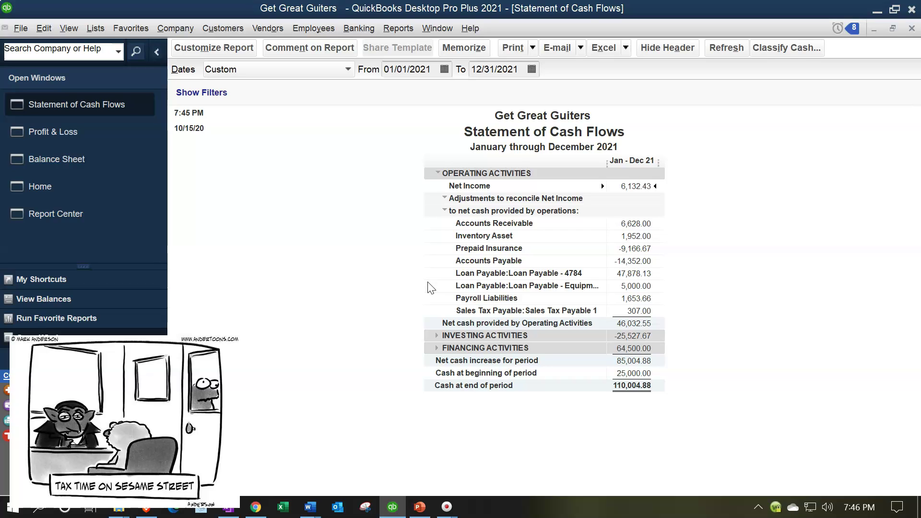
left_click(450, 337)
left_click(436, 336)
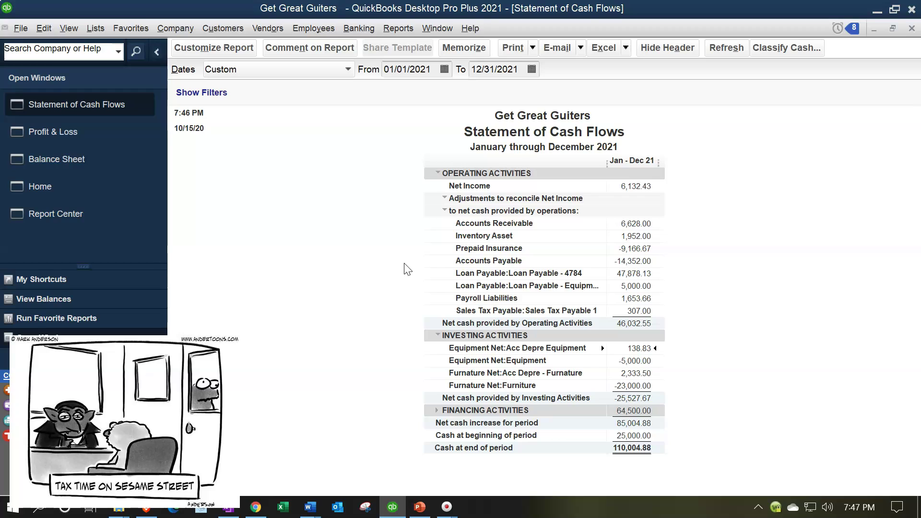
- Examine the equipment and furniture lines under investing activities, and expand the financing activities section
left_click(388, 359)
left_click(424, 353)
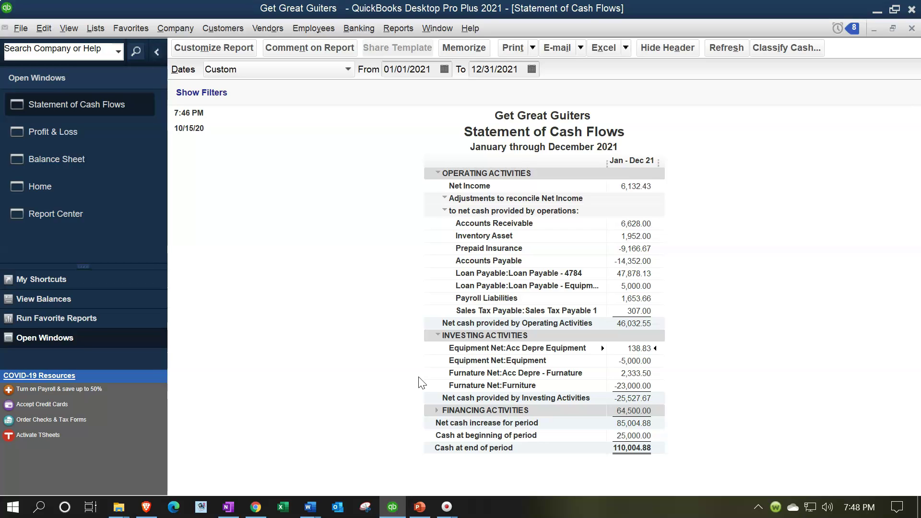
left_click(433, 355)
double_click(634, 361)
left_click(634, 385)
left_click(437, 410)
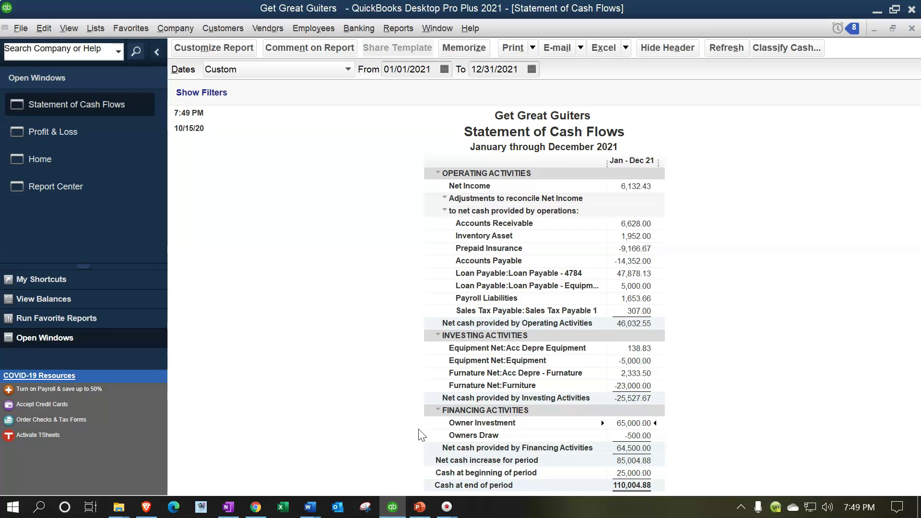
left_click_drag(425, 432, 485, 439)
left_click(700, 365)
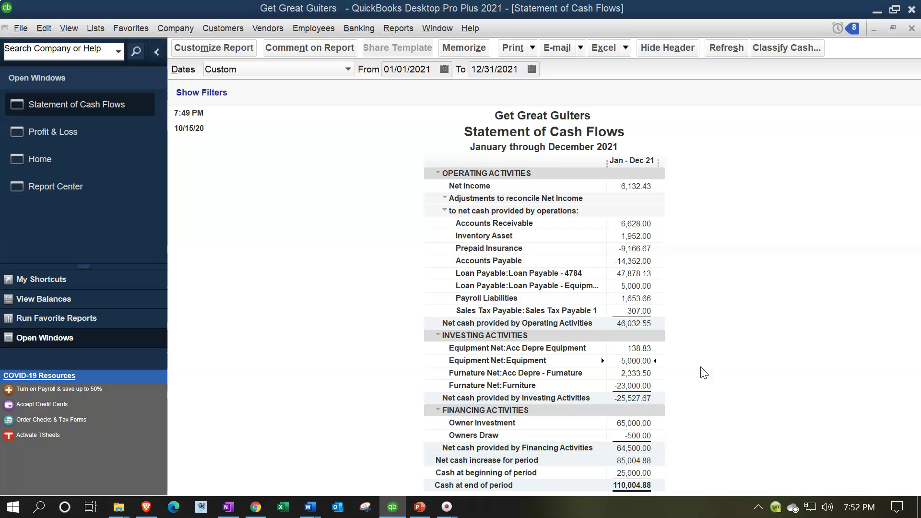
mouse_move(680, 368)
left_mouse_down()
mouse_move(639, 358)
mouse_move(648, 360)
left_mouse_up()
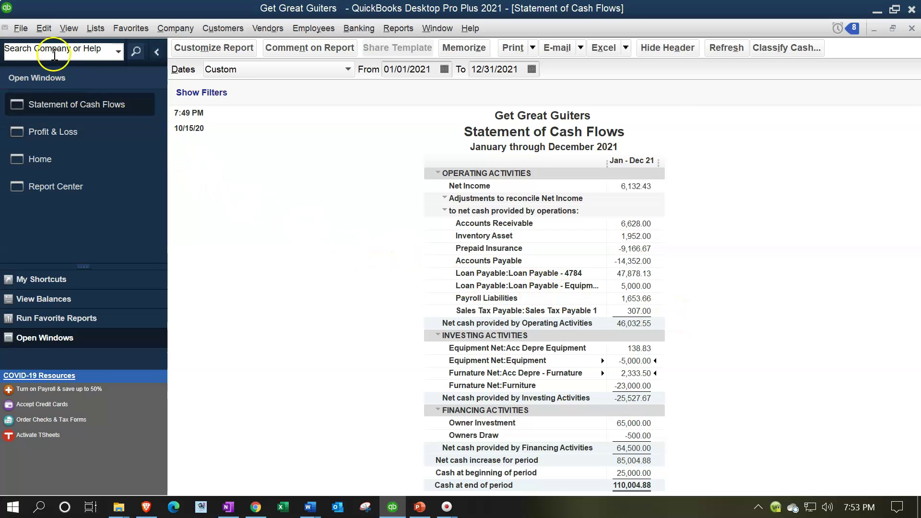
- Open the Classify Cash settings from the company preferences for Reports & Graphs
left_click(45, 32)
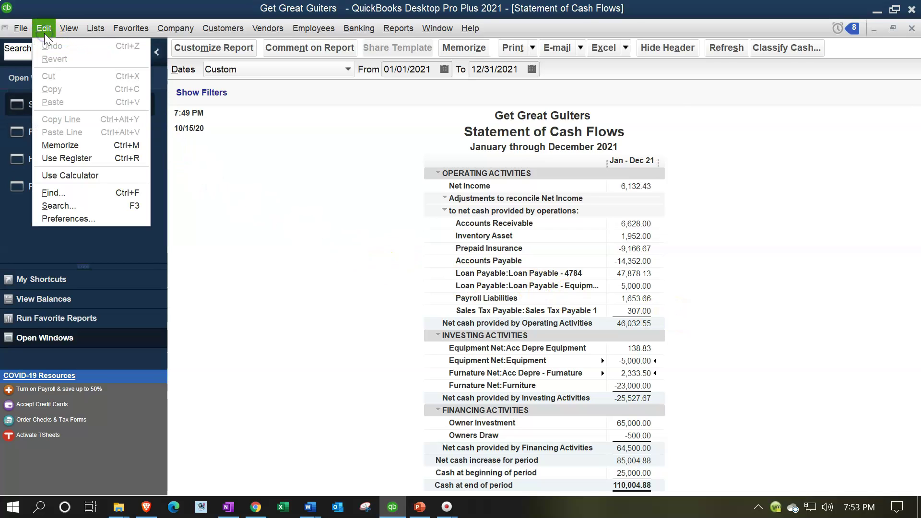
left_click(64, 218)
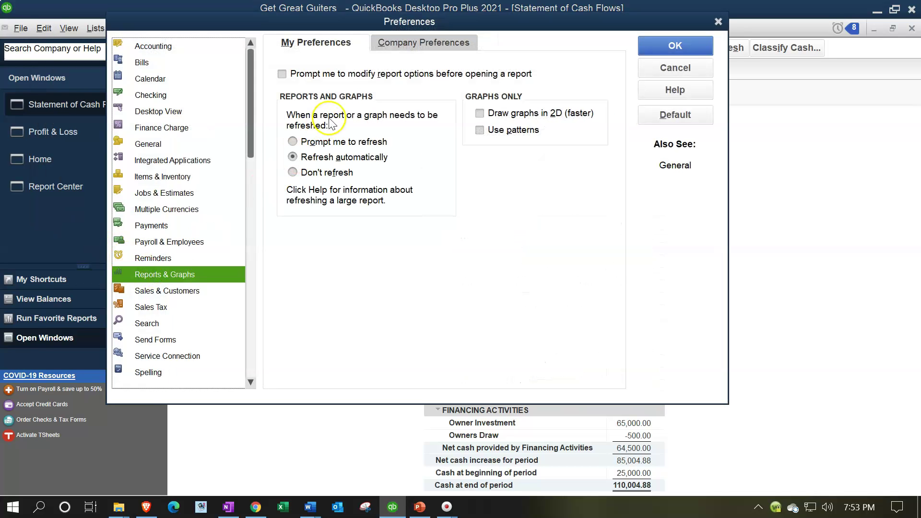
left_click(396, 43)
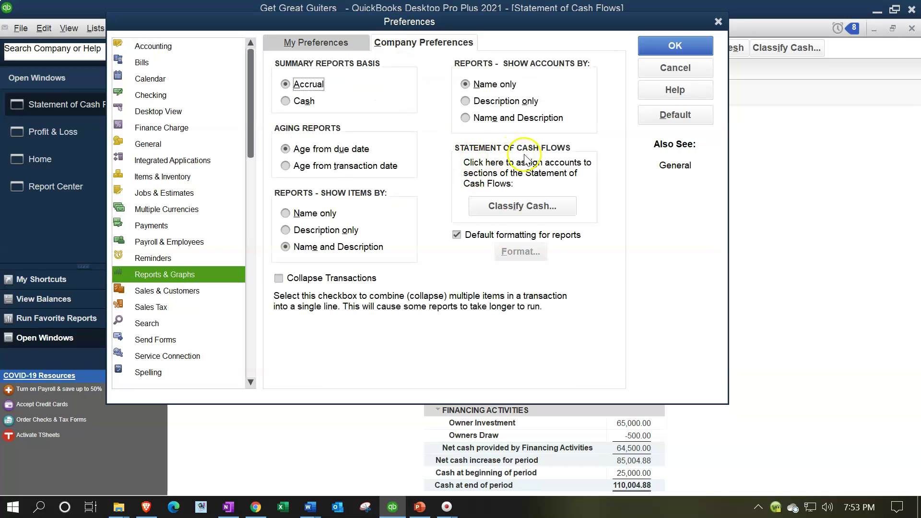
left_click(524, 209)
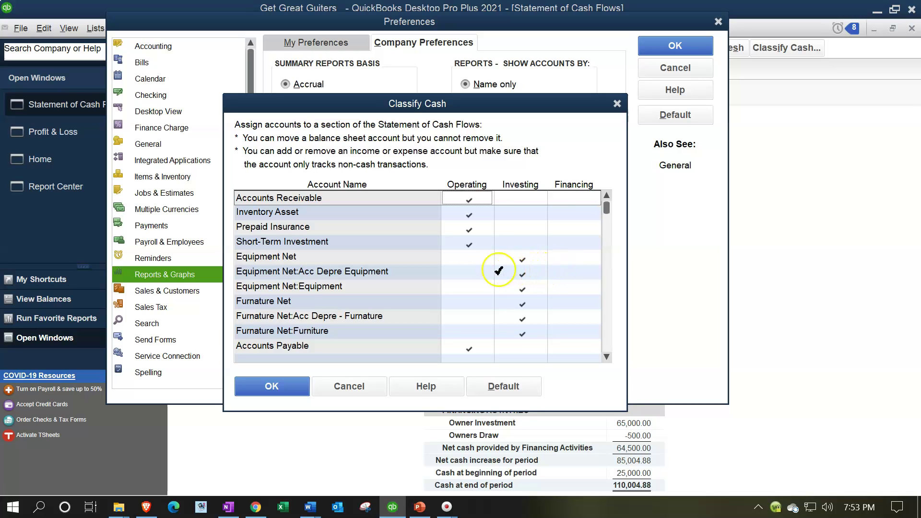
- Assign the Acc Depre Equipment and Acc Depre - Furnature accounts to the Operating section of the cash flow statement
left_click(479, 271)
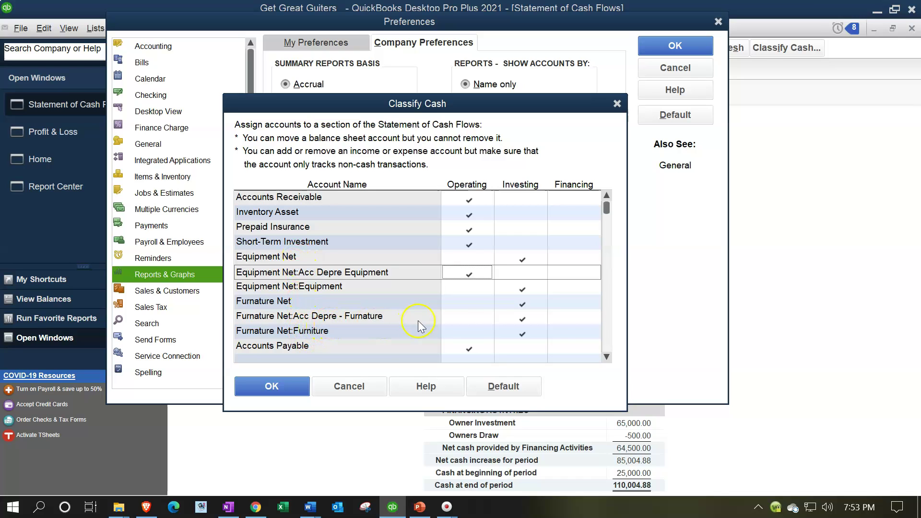
left_click(471, 315)
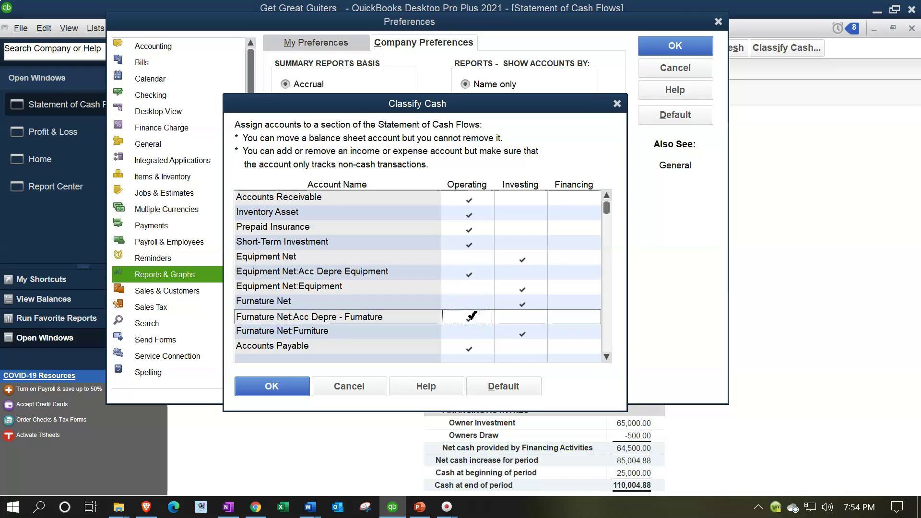
- Assign Loan Payable, Loan Payable - 4784 and Loan Payable - Equipment to the Financing section, and save the preferences
scroll(472, 314, "down", 1)
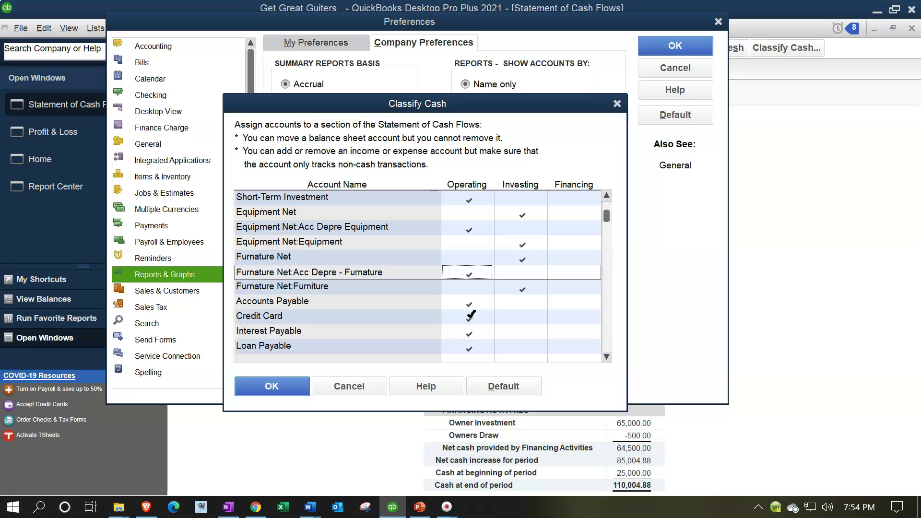
scroll(472, 315, "down", 1)
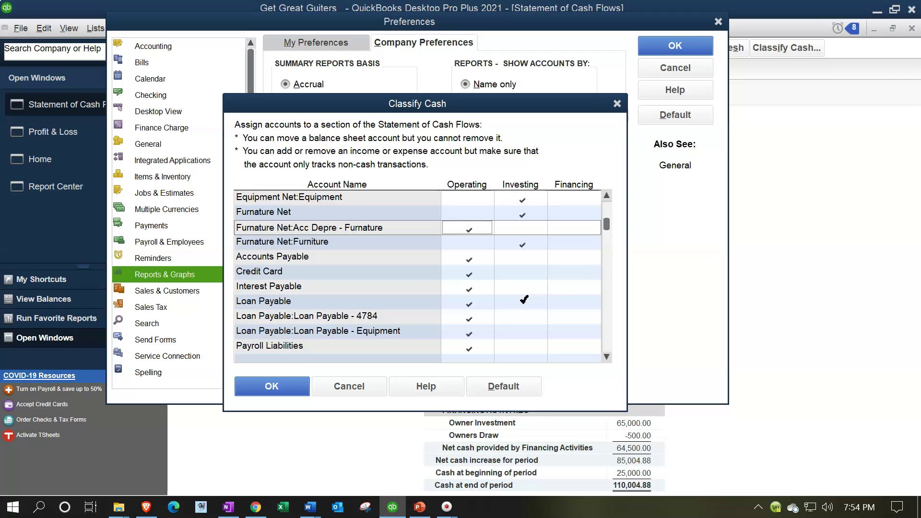
left_click(569, 297)
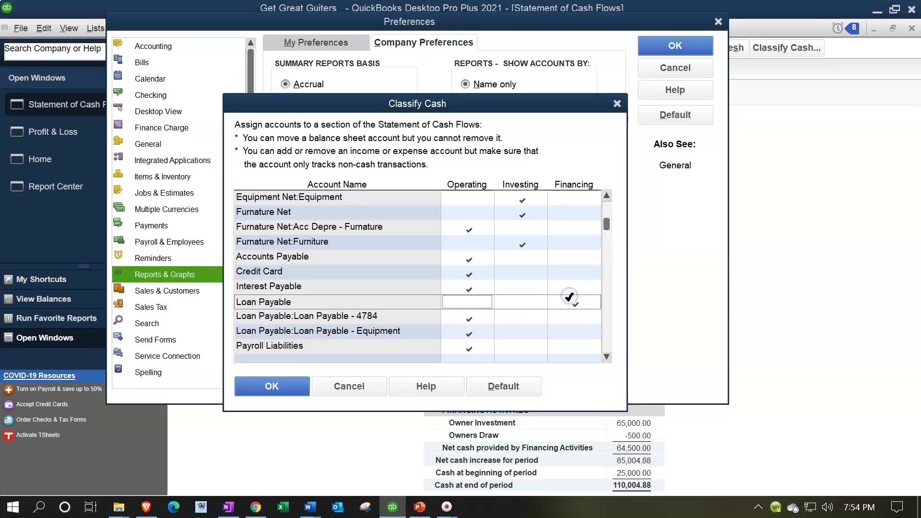
left_click(571, 312)
left_click(571, 331)
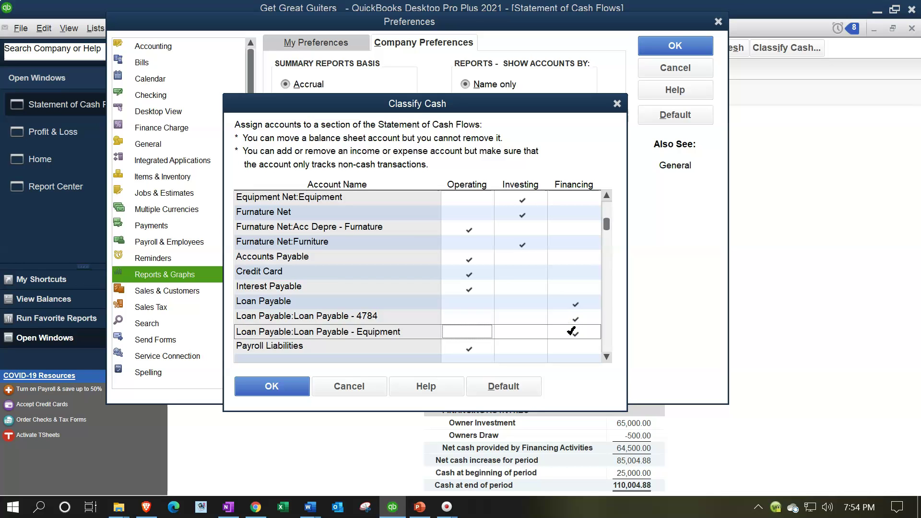
left_click(272, 386)
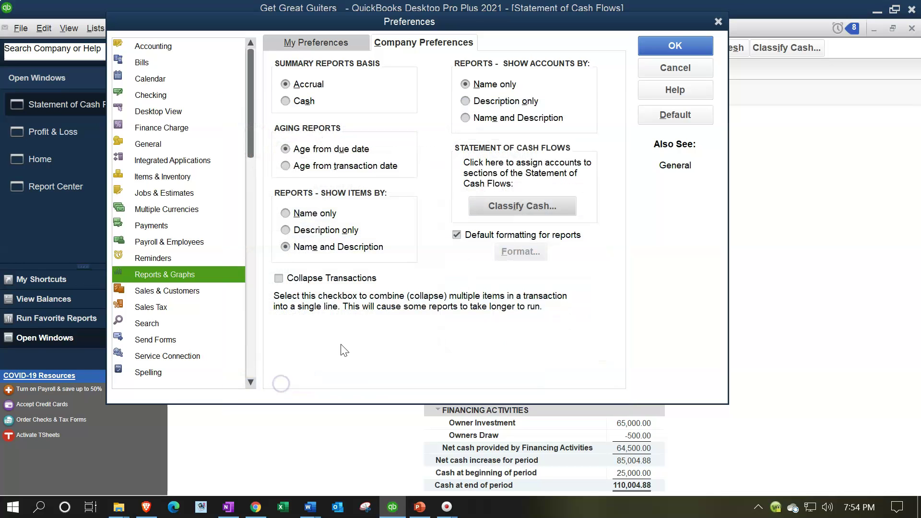
left_click(661, 47)
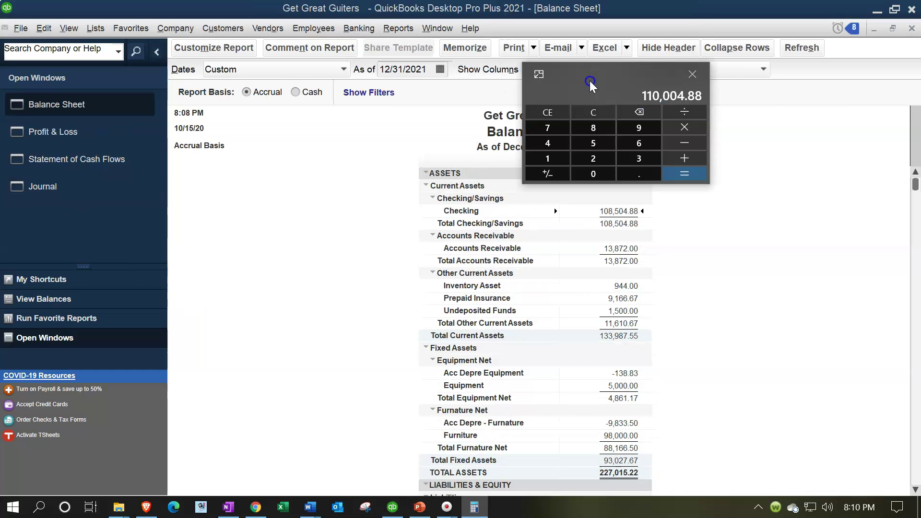
- Add checking 108,504.88 and undeposited funds 1,500 in the calculator, and compare the sum with ending cash on the Statement of Cash Flows
left_click_drag(588, 81, 728, 225)
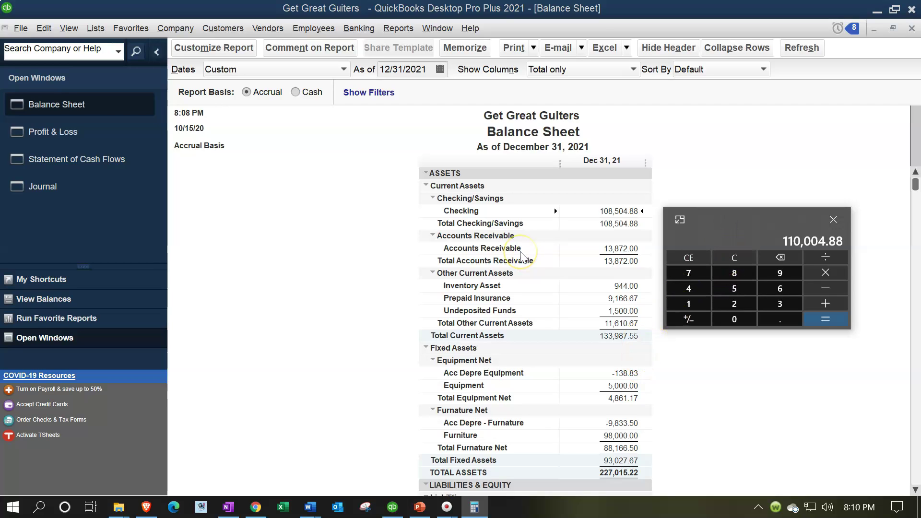
type("108")
type("504.88")
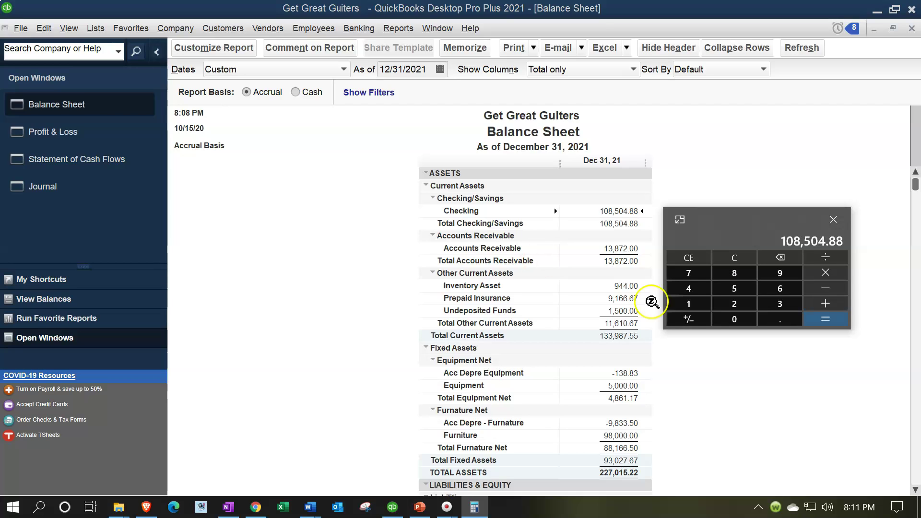
type("1500")
key("Return")
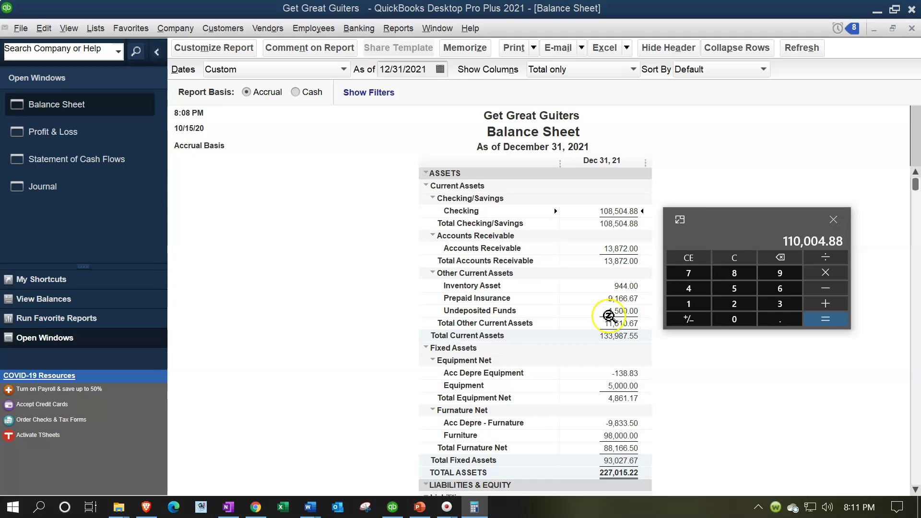
left_click(121, 163)
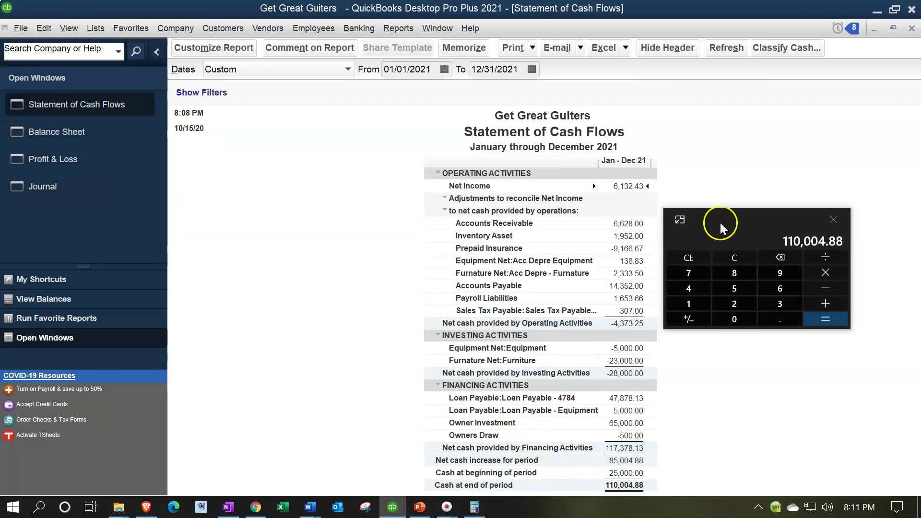
- Add the equipment and furniture depreciation adjustments, 138.83 and 2,333.5, in the cleared calculator
key("super+Down")
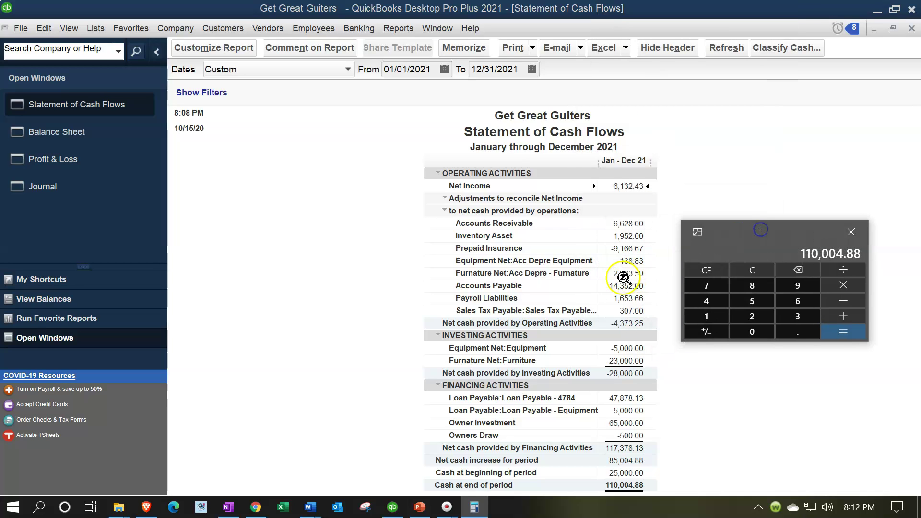
left_click(732, 270)
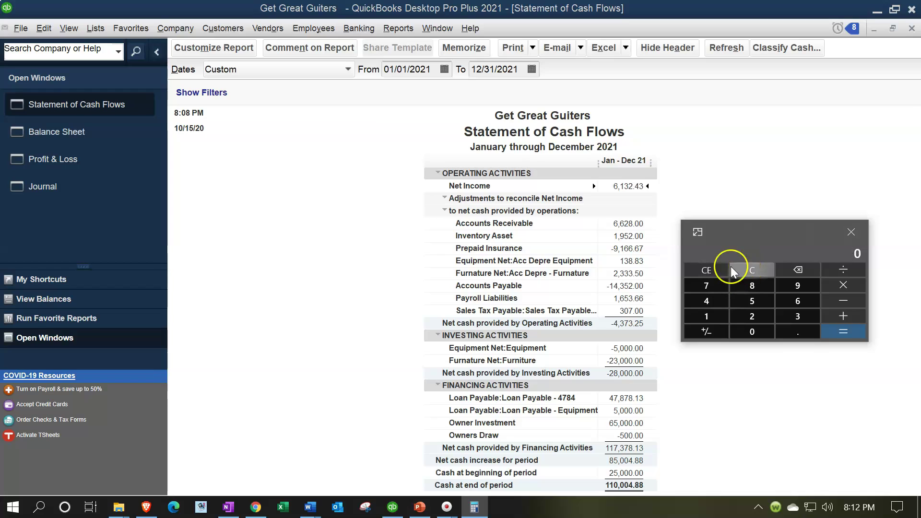
type("13")
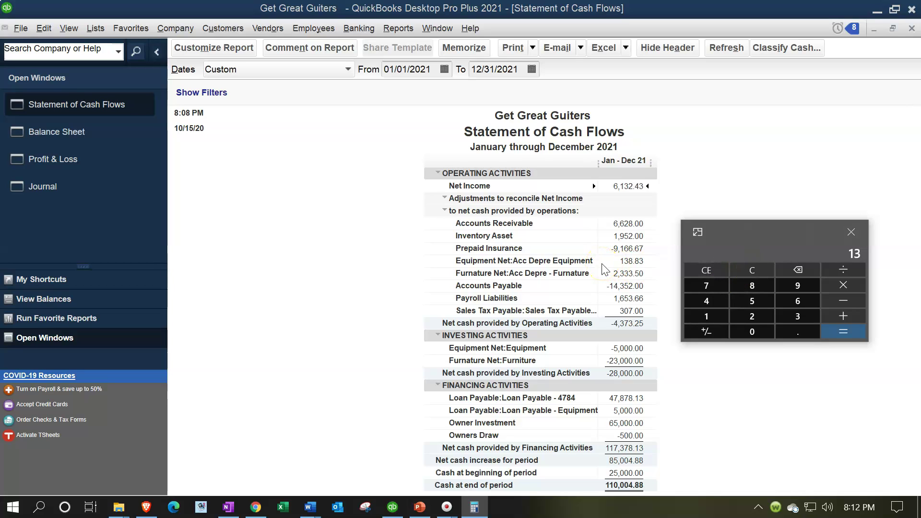
type("8.83+2333.5+")
- Compare the depreciation sum and net income with the Profit & Loss report, and return to the Statement of Cash Flows
left_click(104, 164)
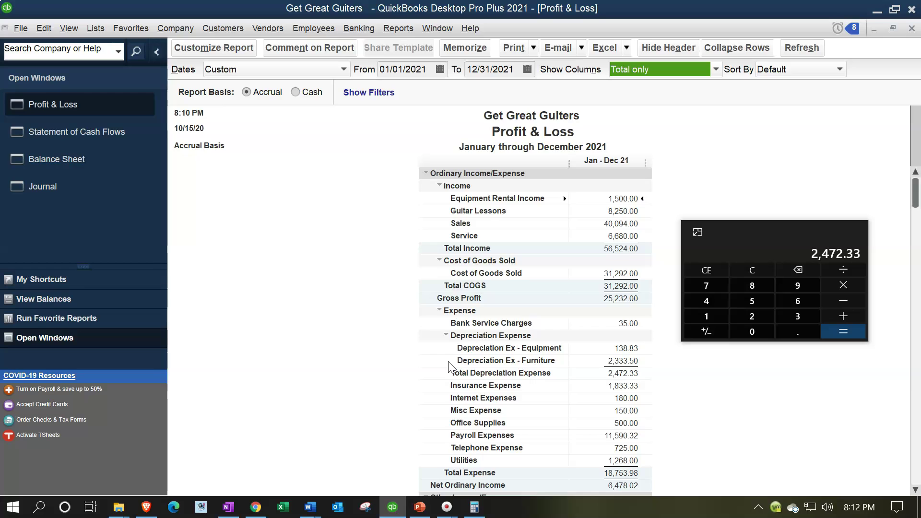
scroll(479, 384, "down", 3)
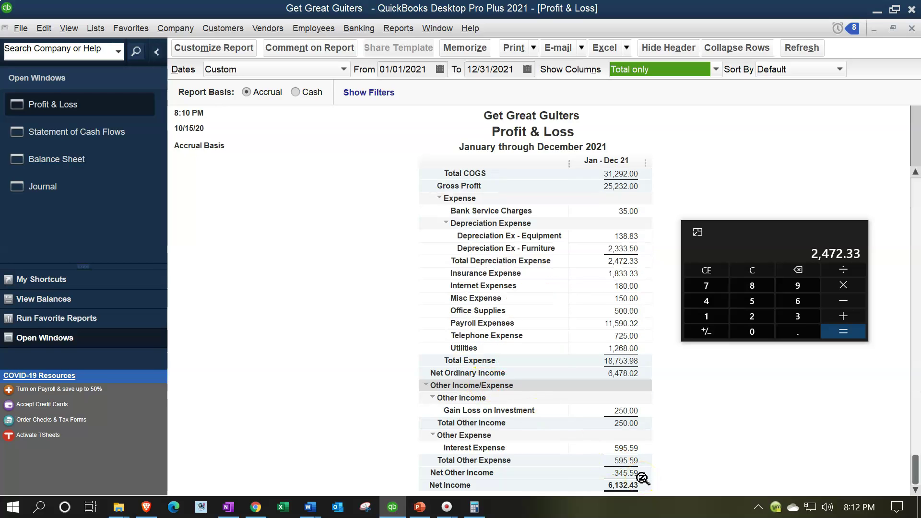
left_click(102, 134)
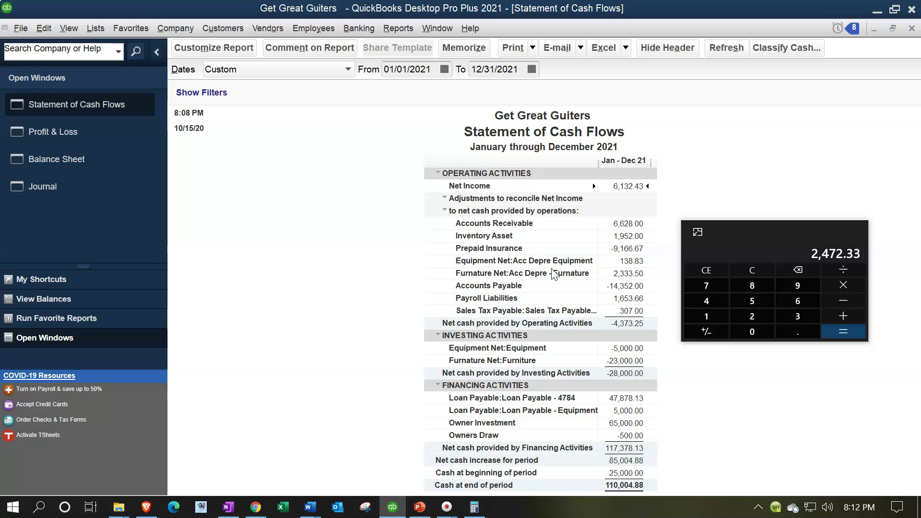
left_click(554, 275)
left_click(647, 261)
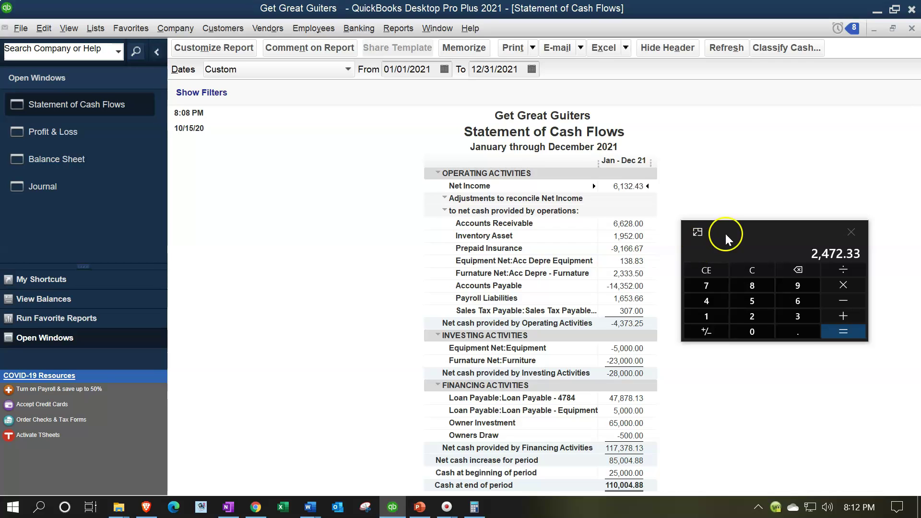
- Clear the calculator away from the Statement of Cash Flows
left_click(697, 233)
left_click(339, 283)
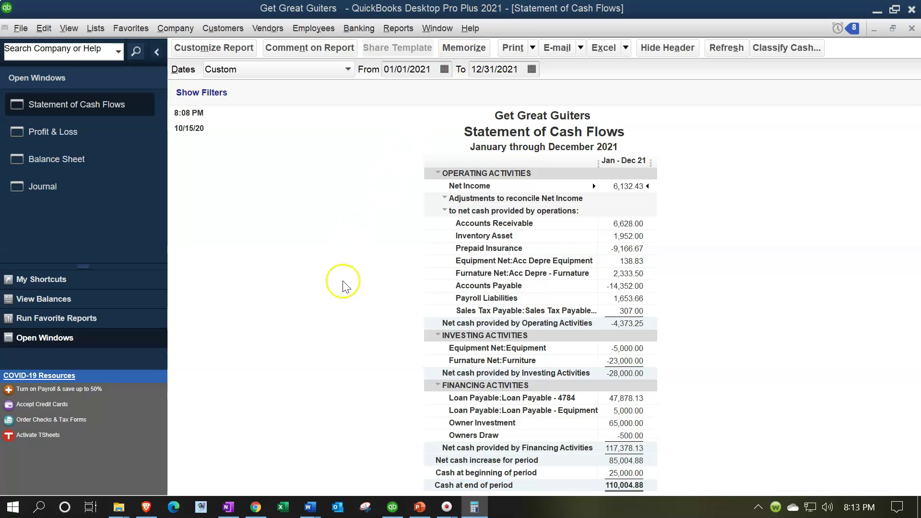
left_click(338, 306)
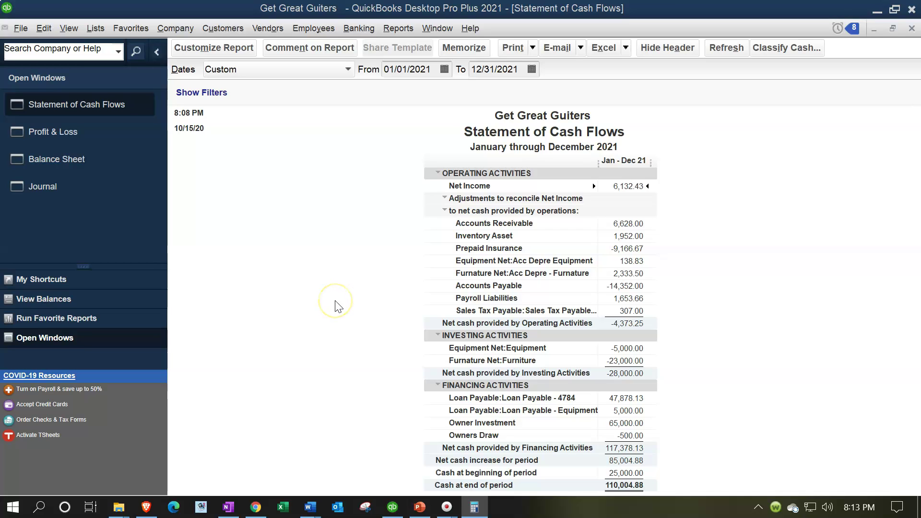